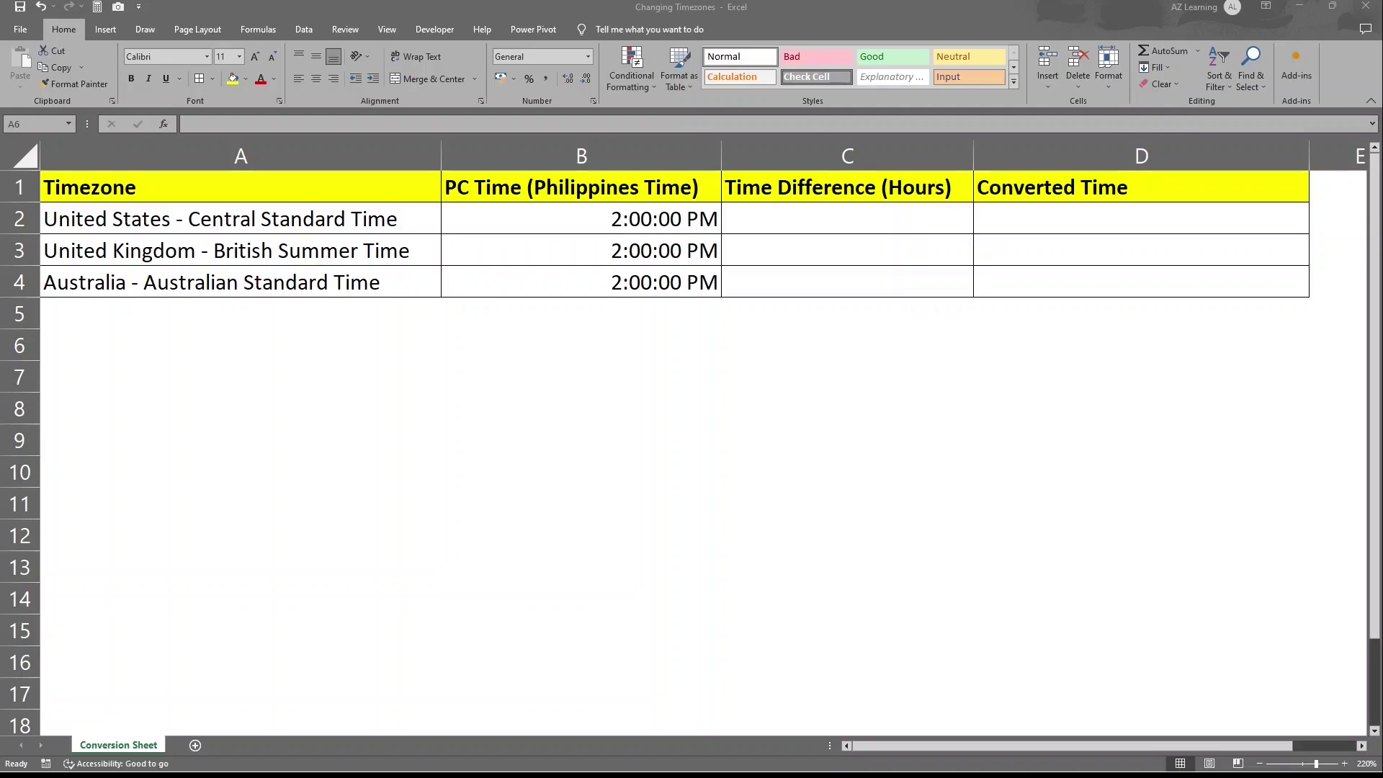
# - Point out the Timezone, PC Time, Time Difference and Converted Time columns and the United States row
pyautogui.moveTo(216, 189); pyautogui.dragTo(234, 290)
pyautogui.moveTo(561, 186); pyautogui.dragTo(559, 278)
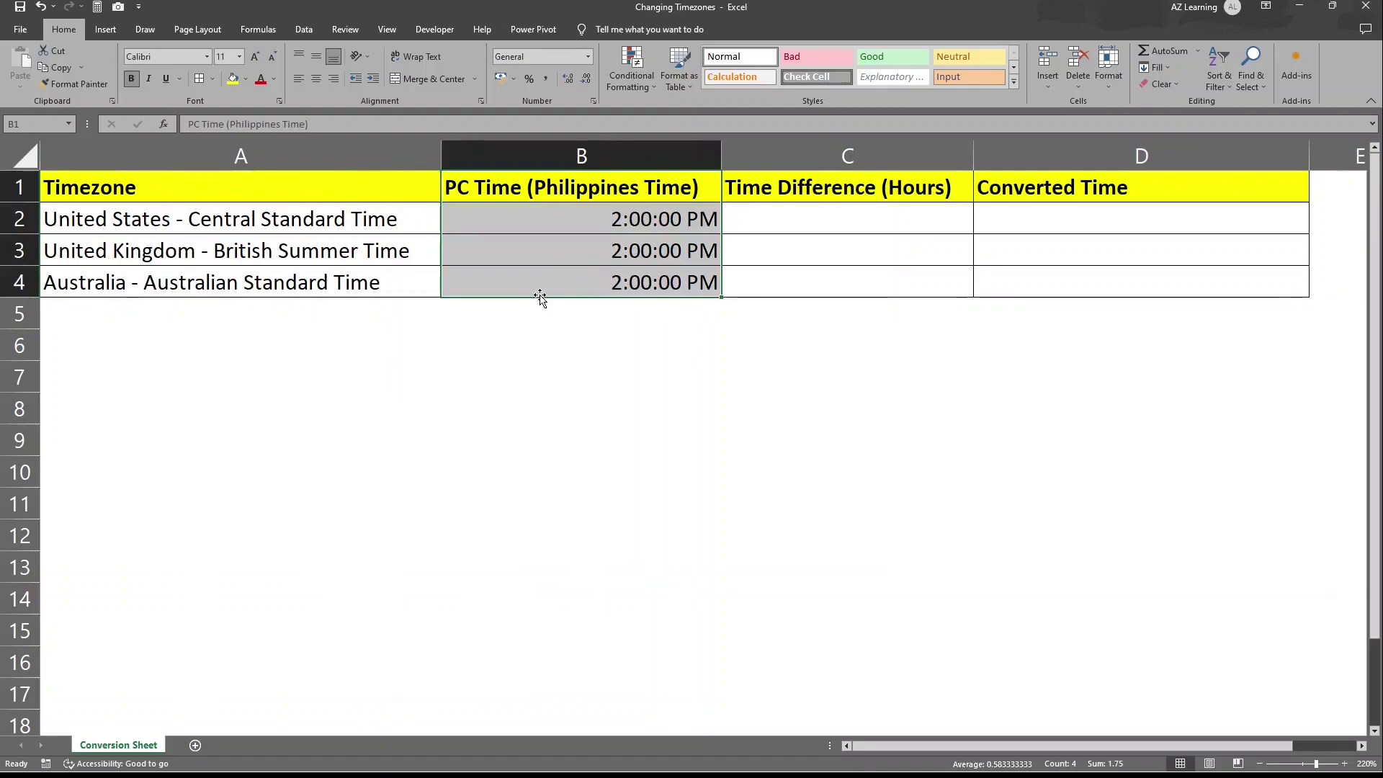
pyautogui.moveTo(825, 188); pyautogui.dragTo(822, 283)
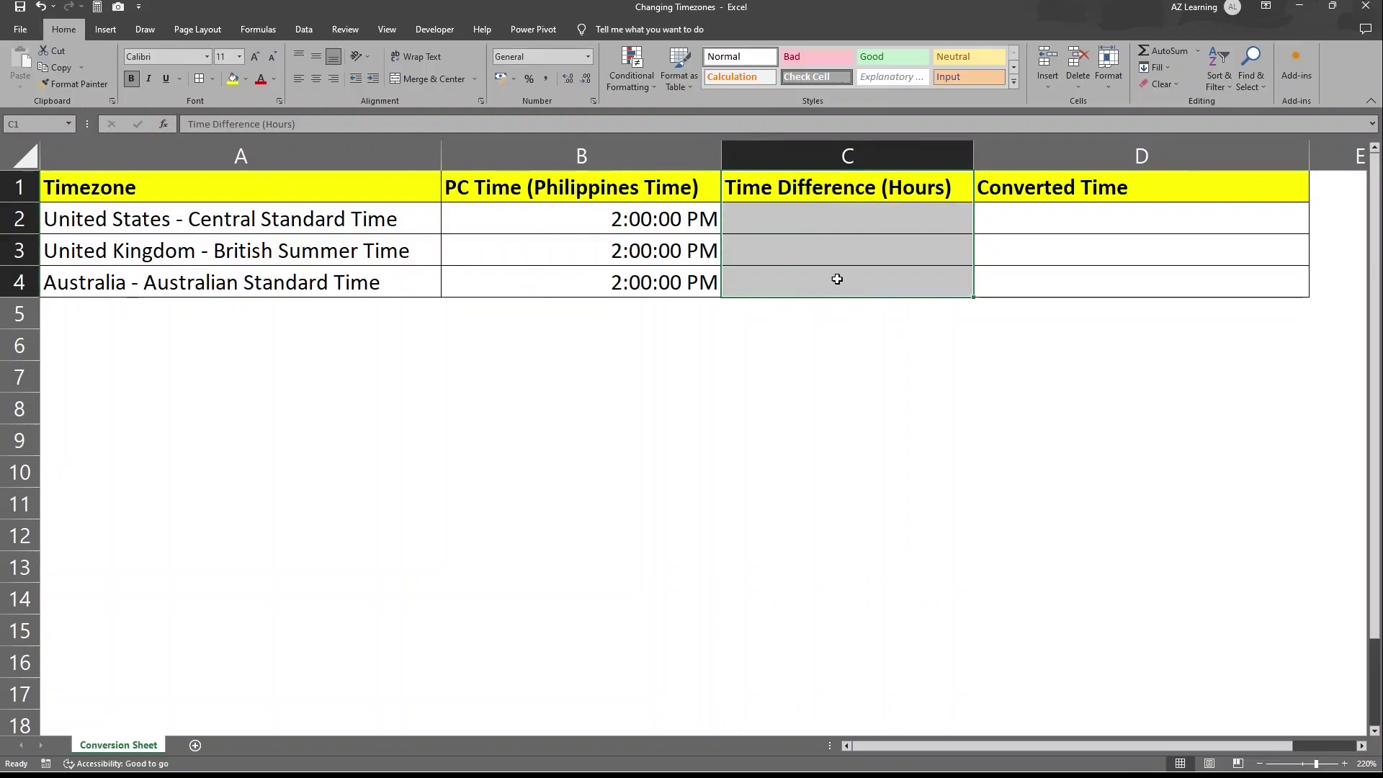
pyautogui.moveTo(1044, 186); pyautogui.dragTo(1063, 280)
pyautogui.click(139, 368)
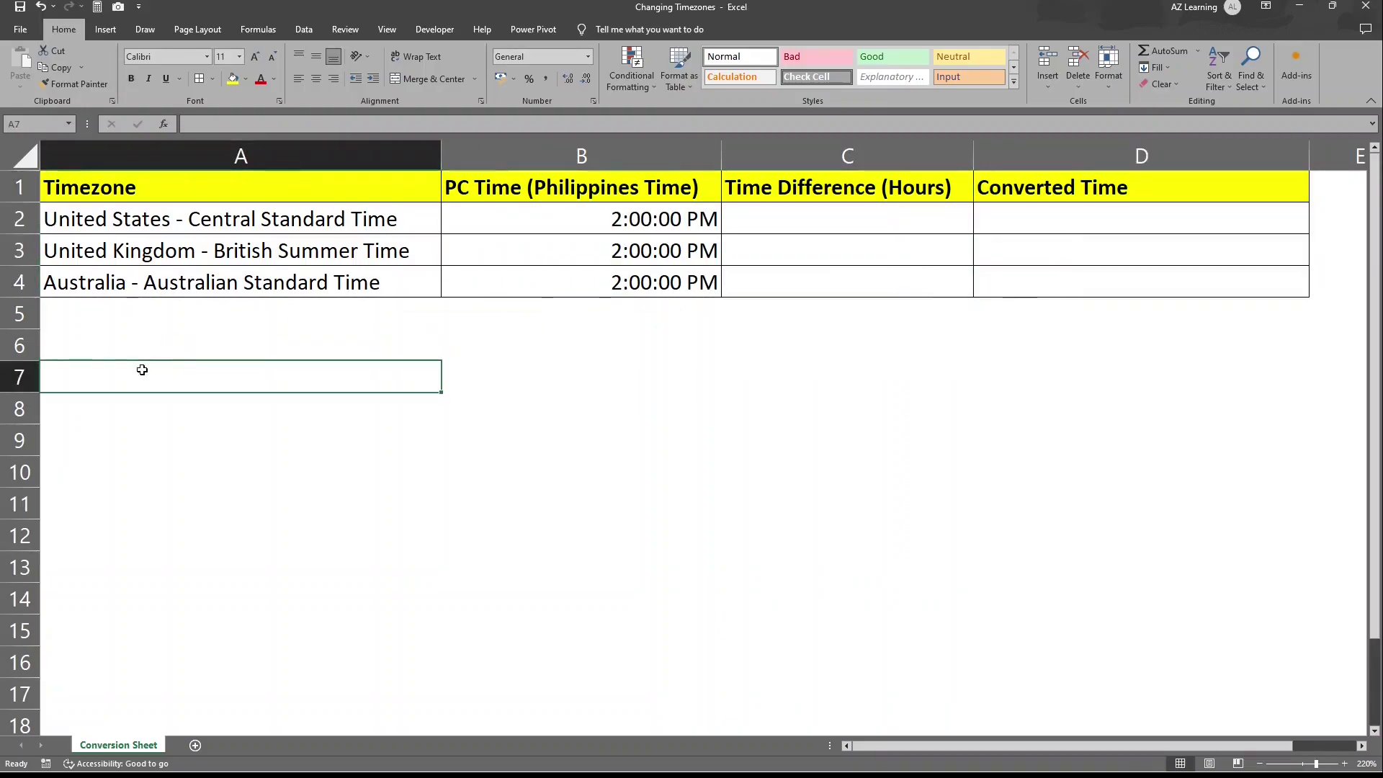
pyautogui.click(271, 342)
pyautogui.click(638, 232)
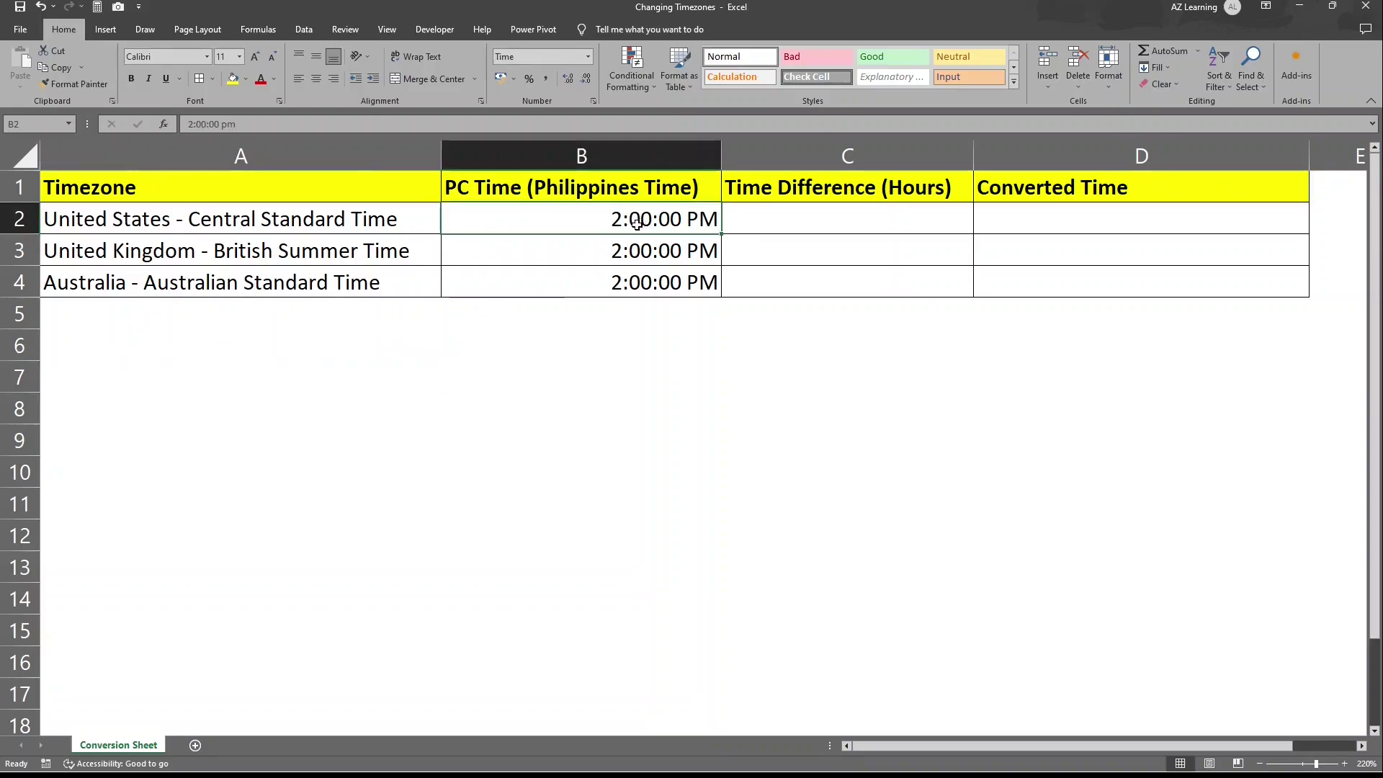
pyautogui.click(326, 218)
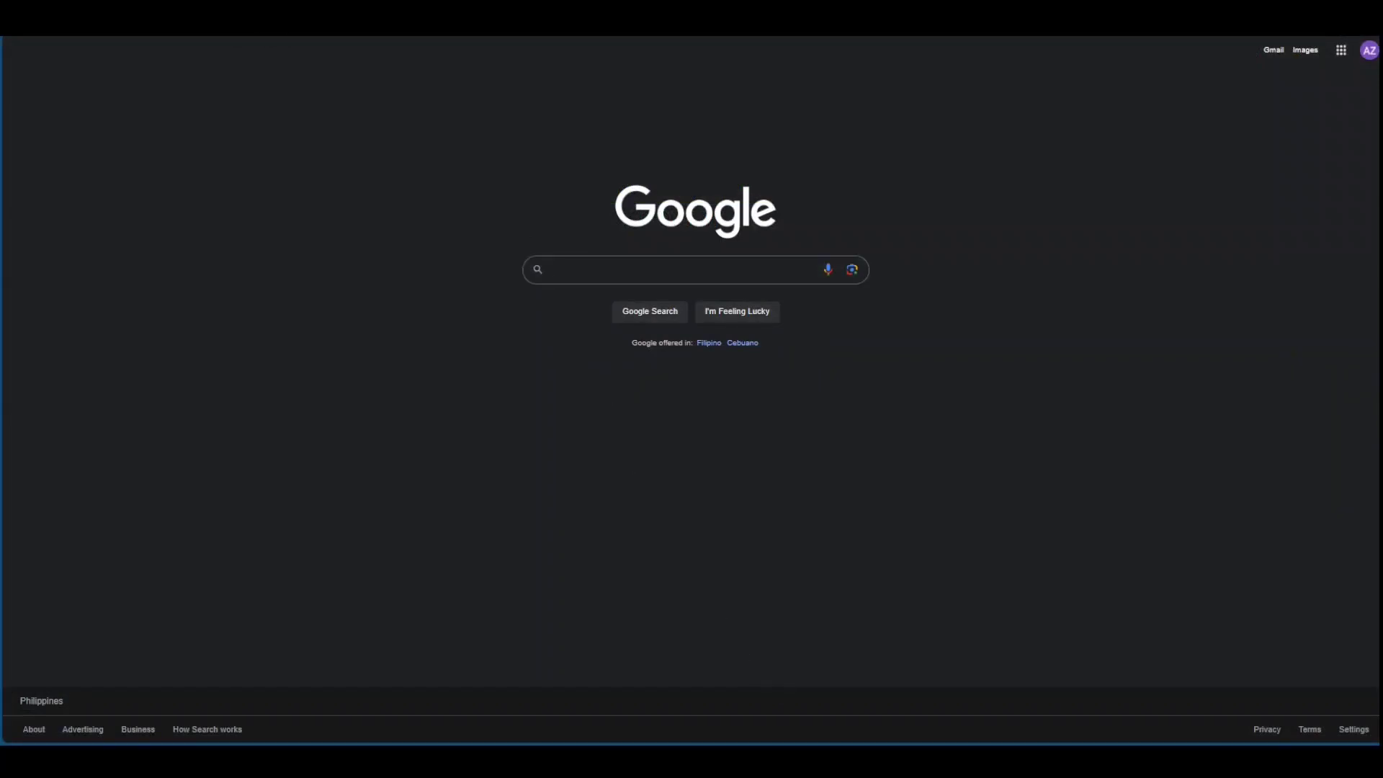
# - Search Google for 'difference between ph and central standard time' and highlight the '13 hours ahead' answer
pyautogui.write('difference')
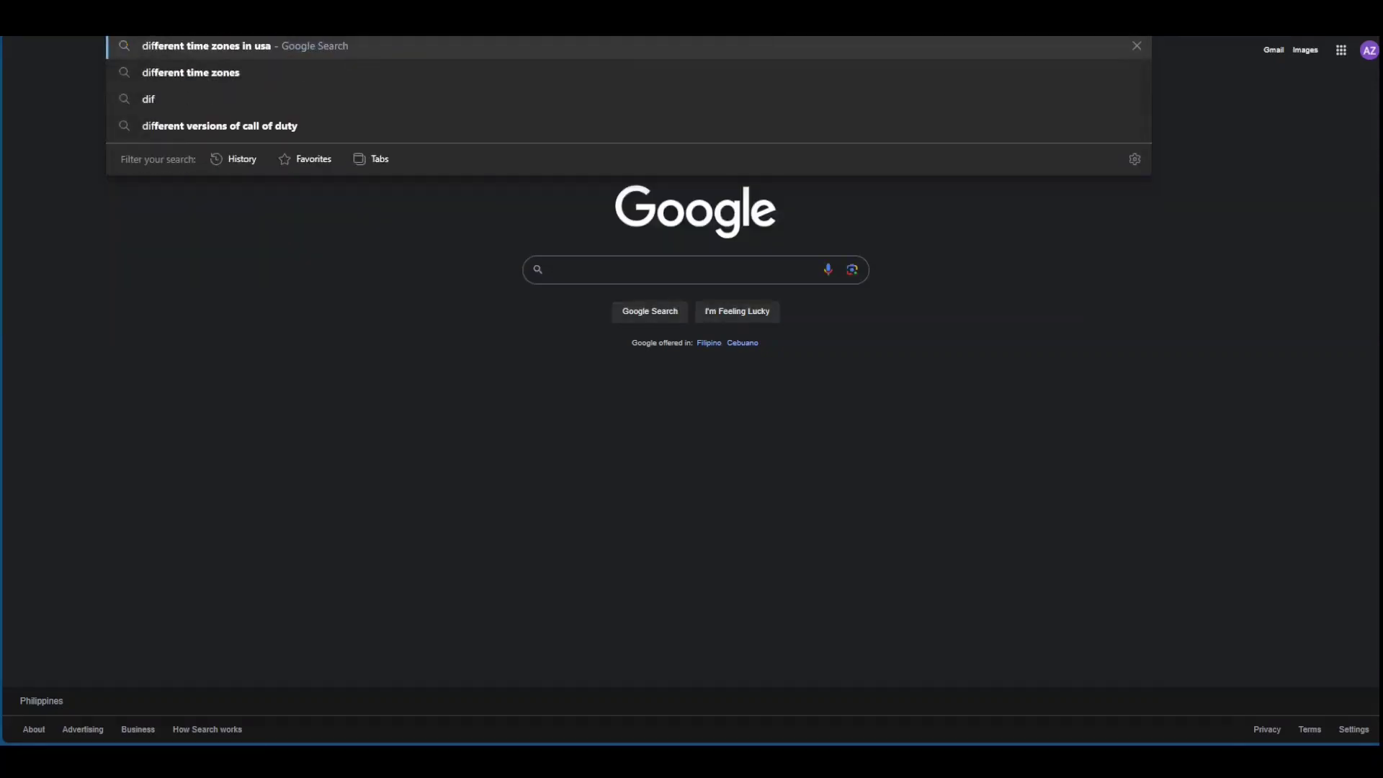
pyautogui.write(' between ph and central standard time')
pyautogui.press('Return')
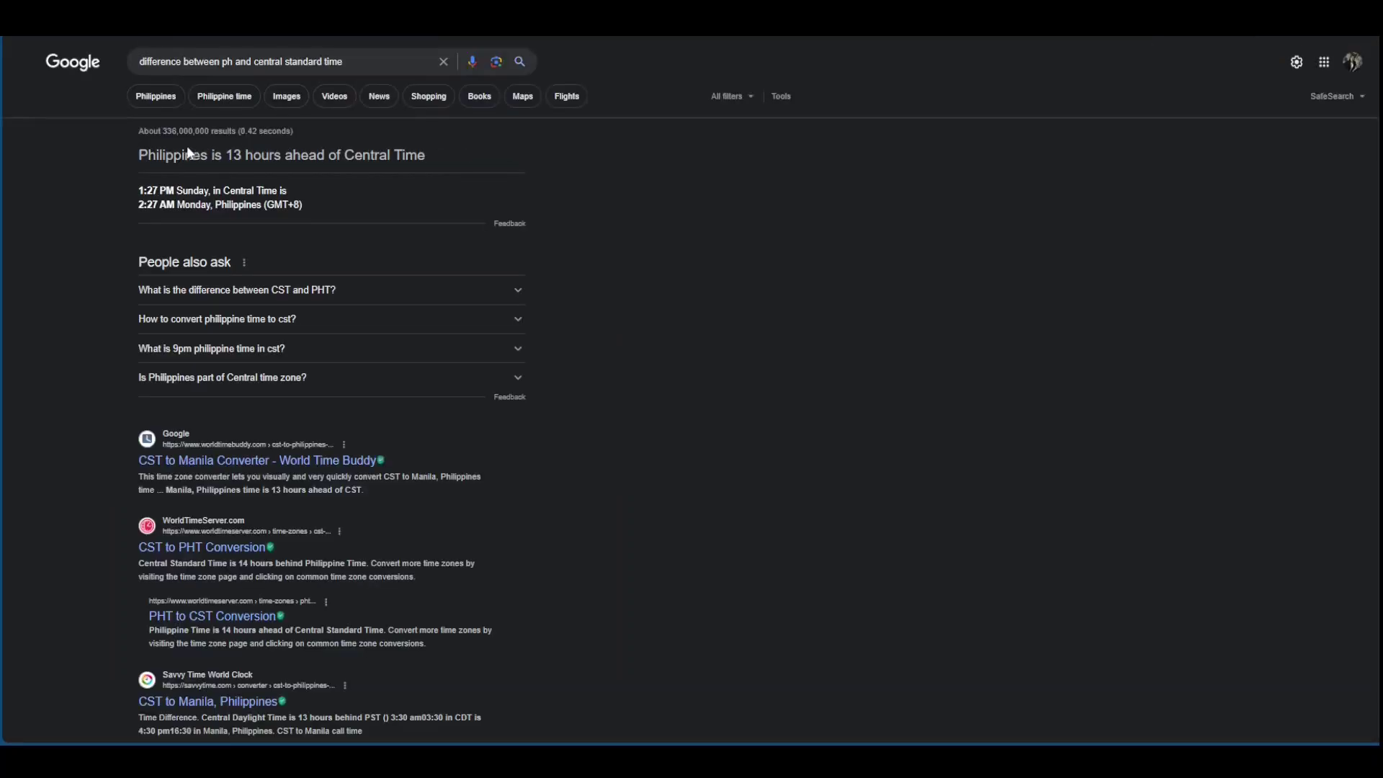
pyautogui.moveTo(184, 152); pyautogui.dragTo(382, 158)
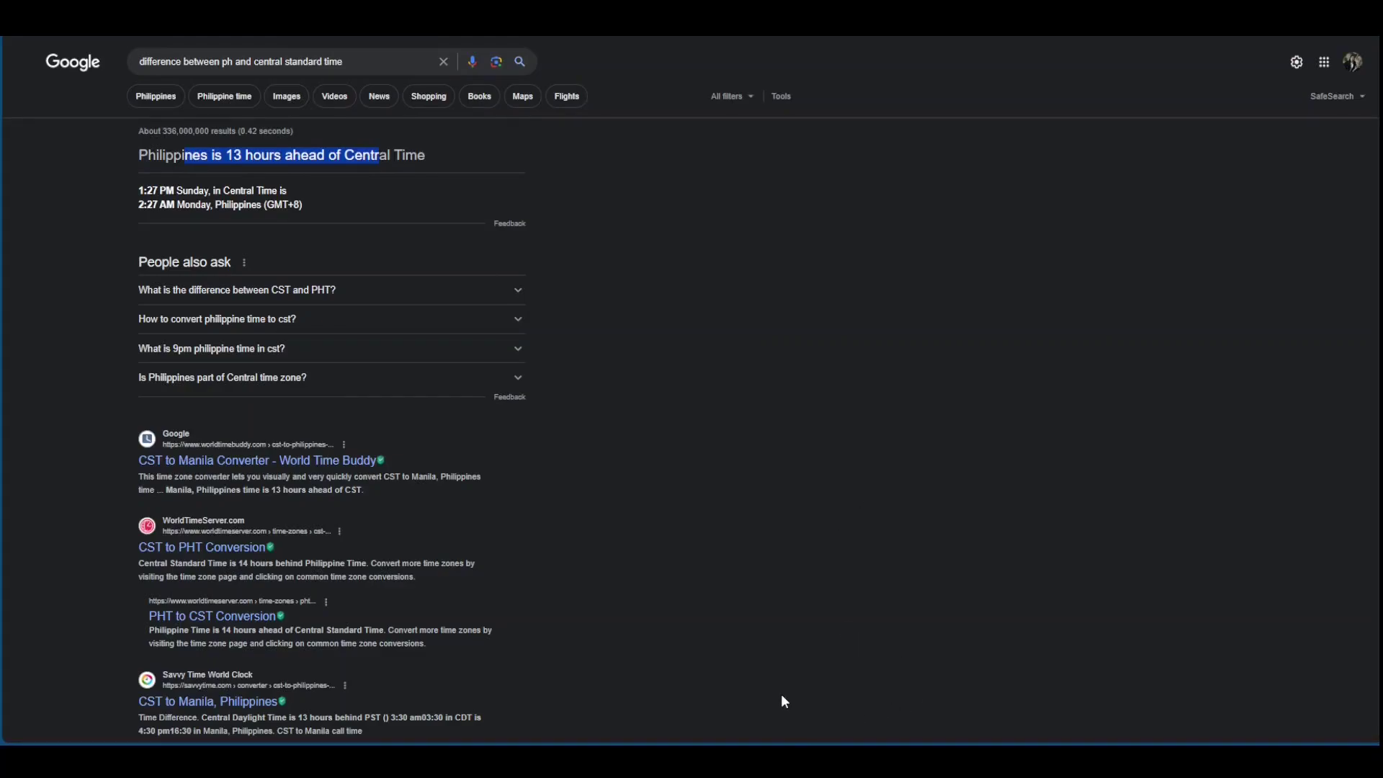
pyautogui.click(814, 475)
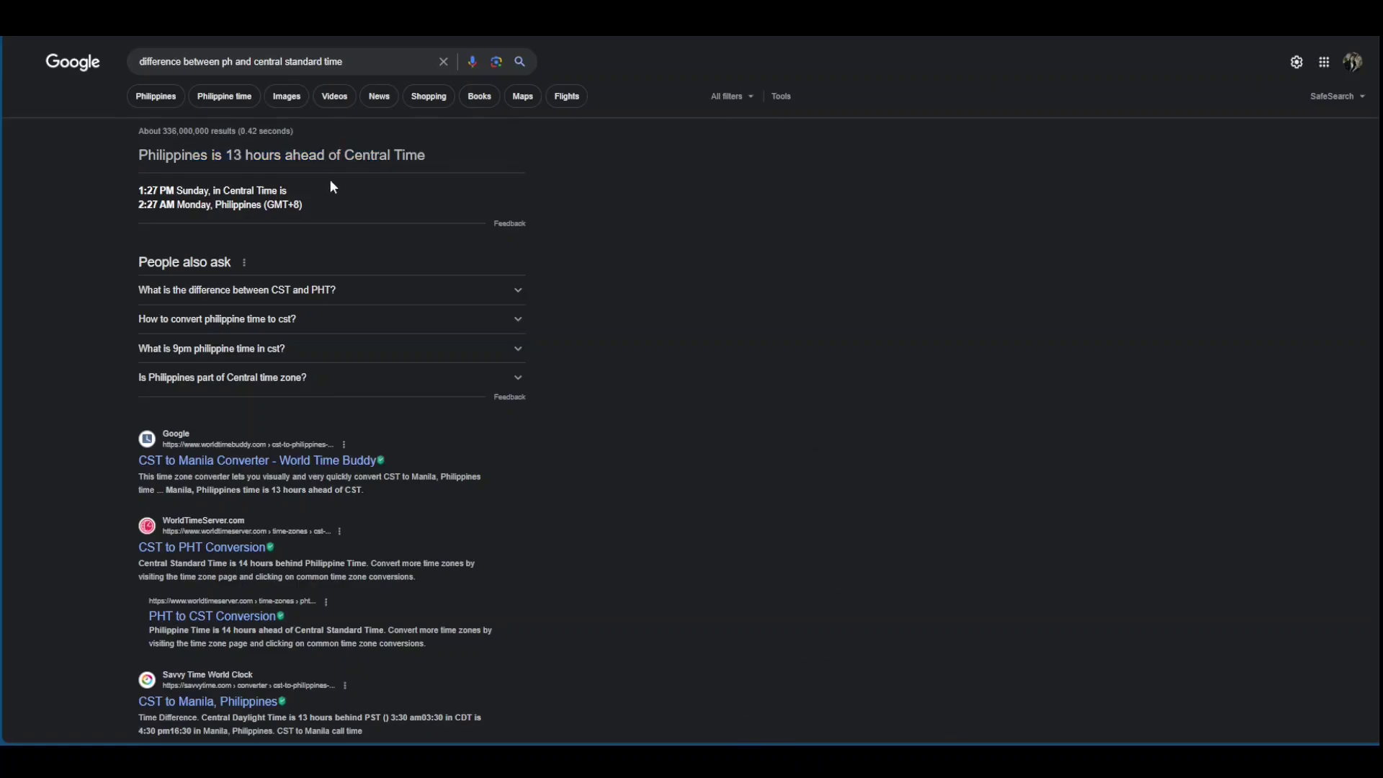
pyautogui.moveTo(285, 155); pyautogui.dragTo(323, 154)
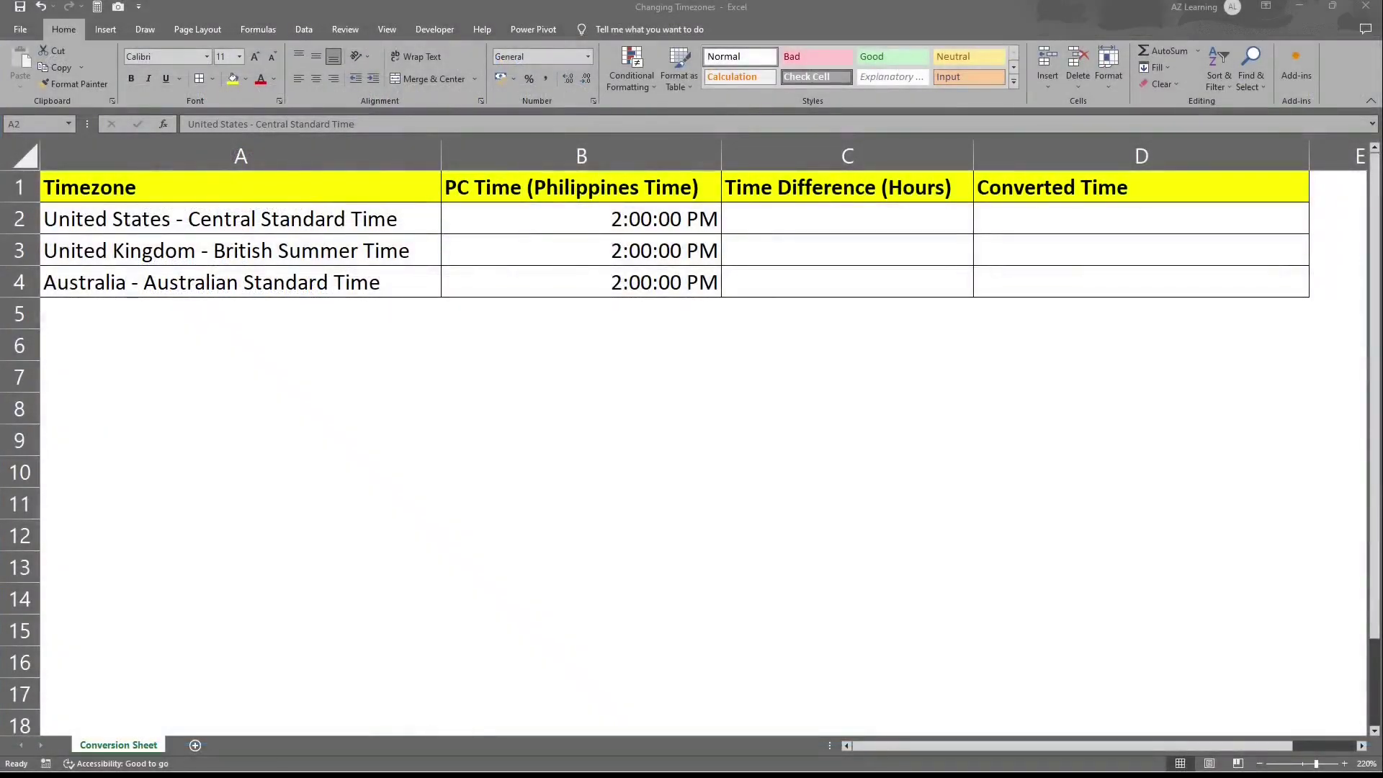
# - Enter 13 in C2 as the United States difference and format C2:C4 as General numbers
pyautogui.click(898, 233)
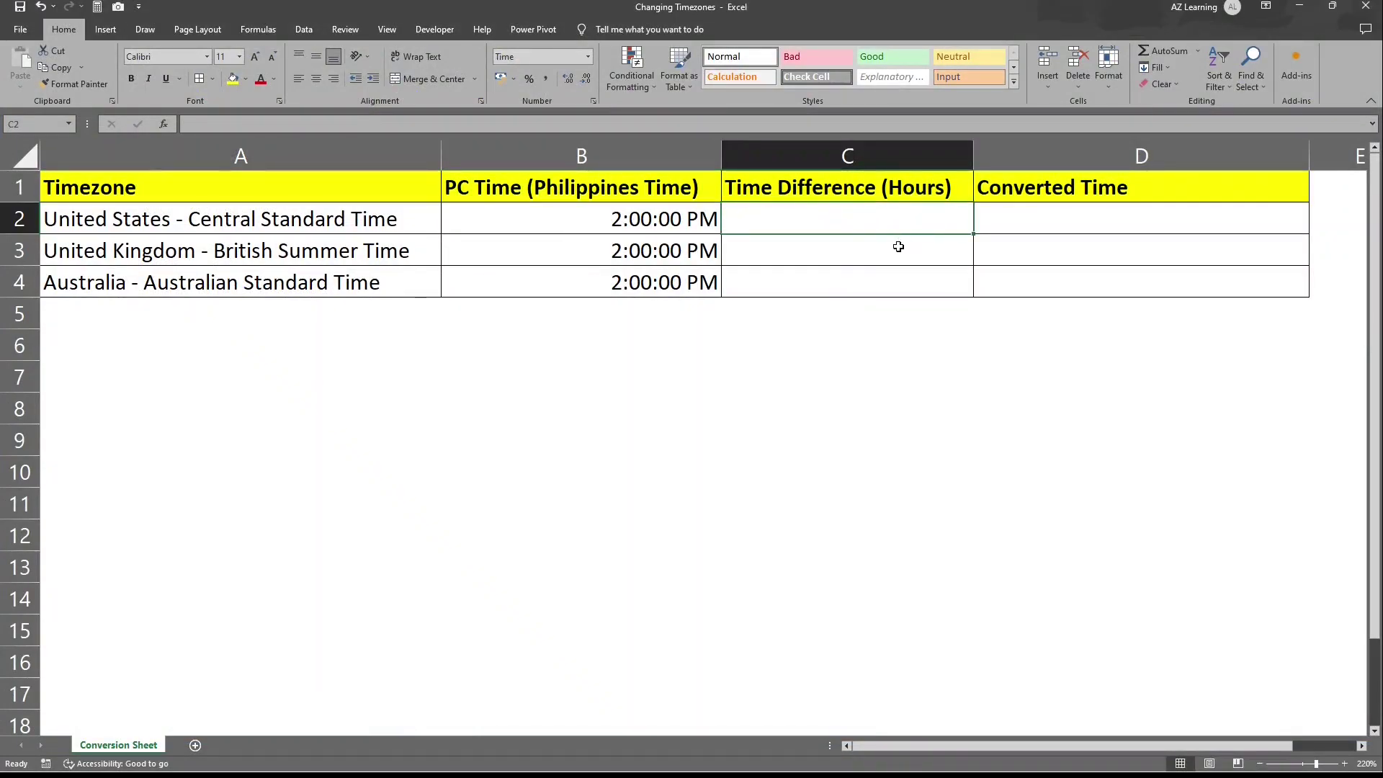
pyautogui.write('13')
pyautogui.press('Return')
pyautogui.click(893, 208)
pyautogui.keyDown('shift'); pyautogui.click(895, 271); pyautogui.keyUp('shift')
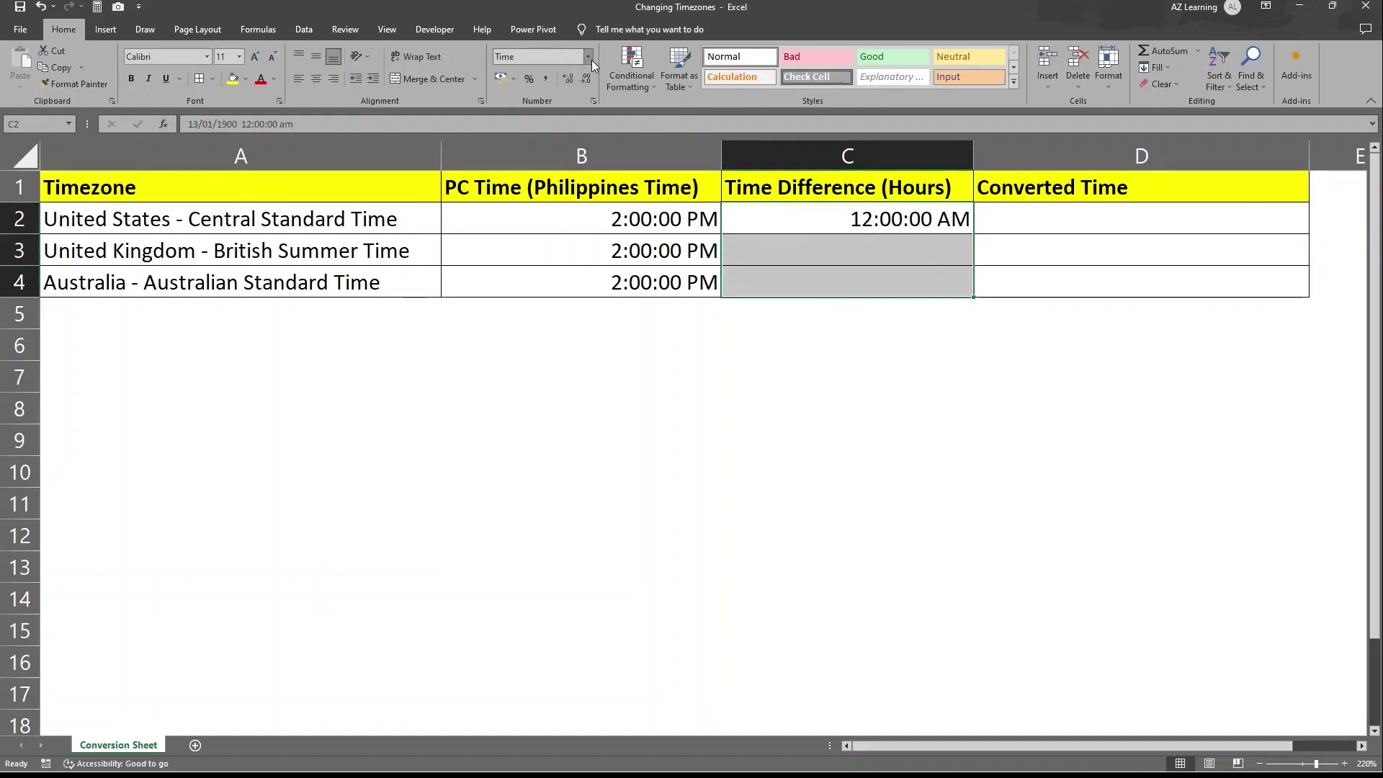
pyautogui.hotkey('ctrl', 'shift', '`')
pyautogui.click(940, 258)
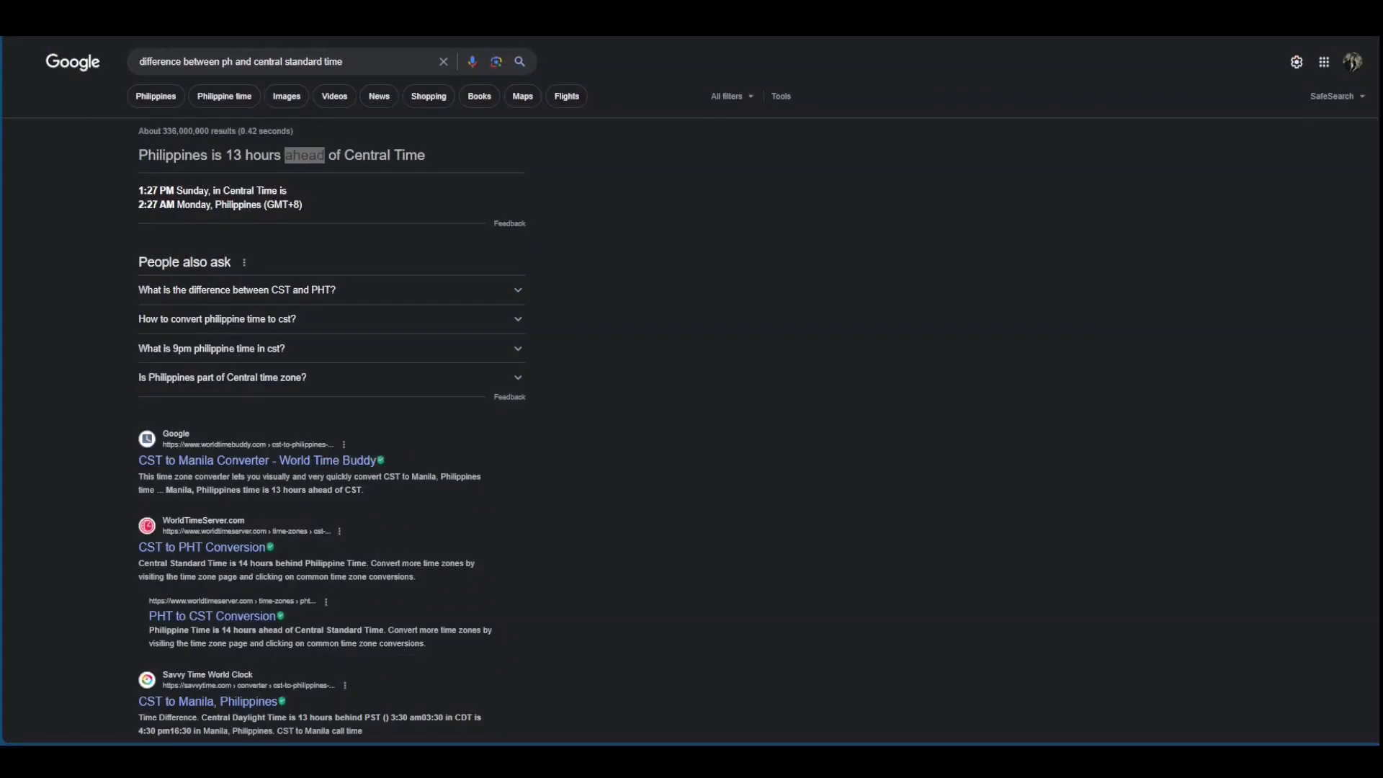
# - Search Google for the Philippines' time difference with United Kingdom time, then Australian Standard Time
pyautogui.click(729, 244)
pyautogui.moveTo(344, 61); pyautogui.dragTo(254, 62)
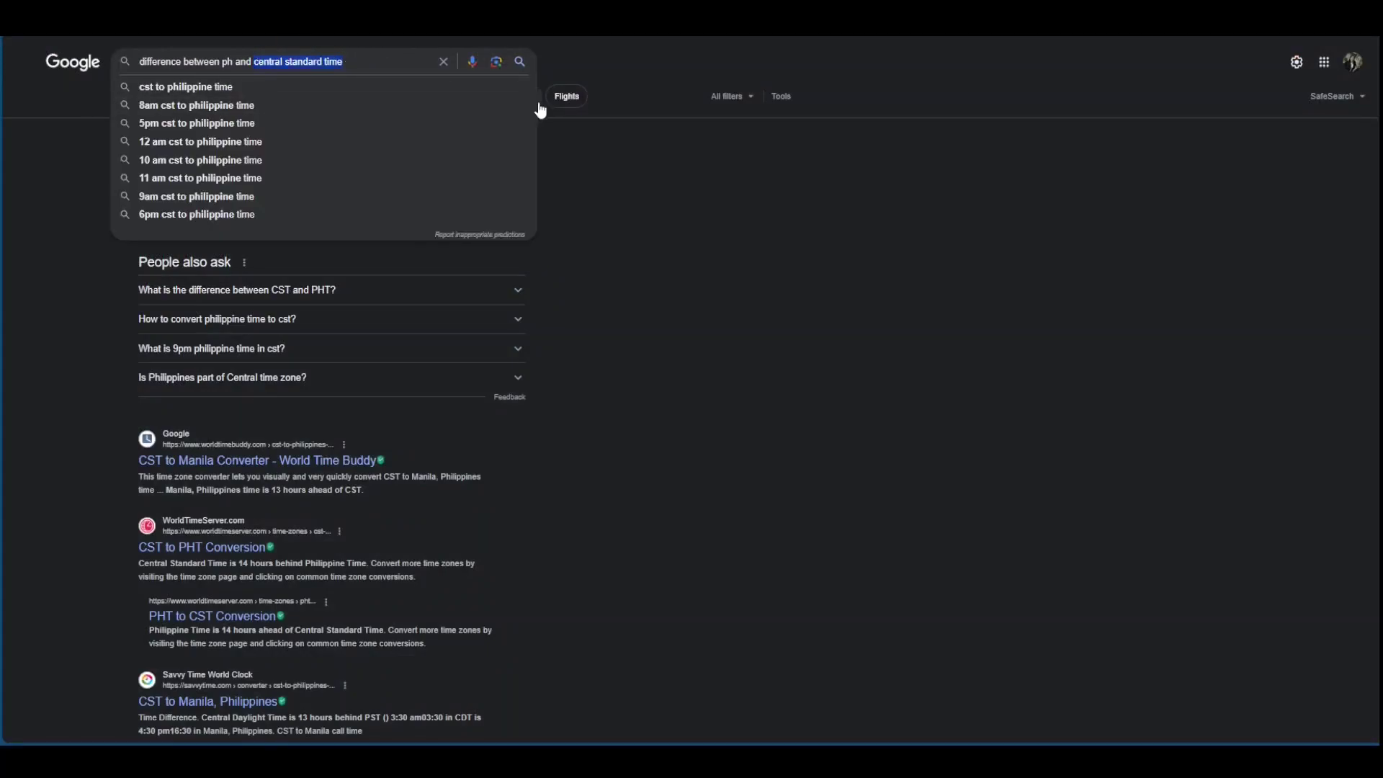
pyautogui.write('united kin')
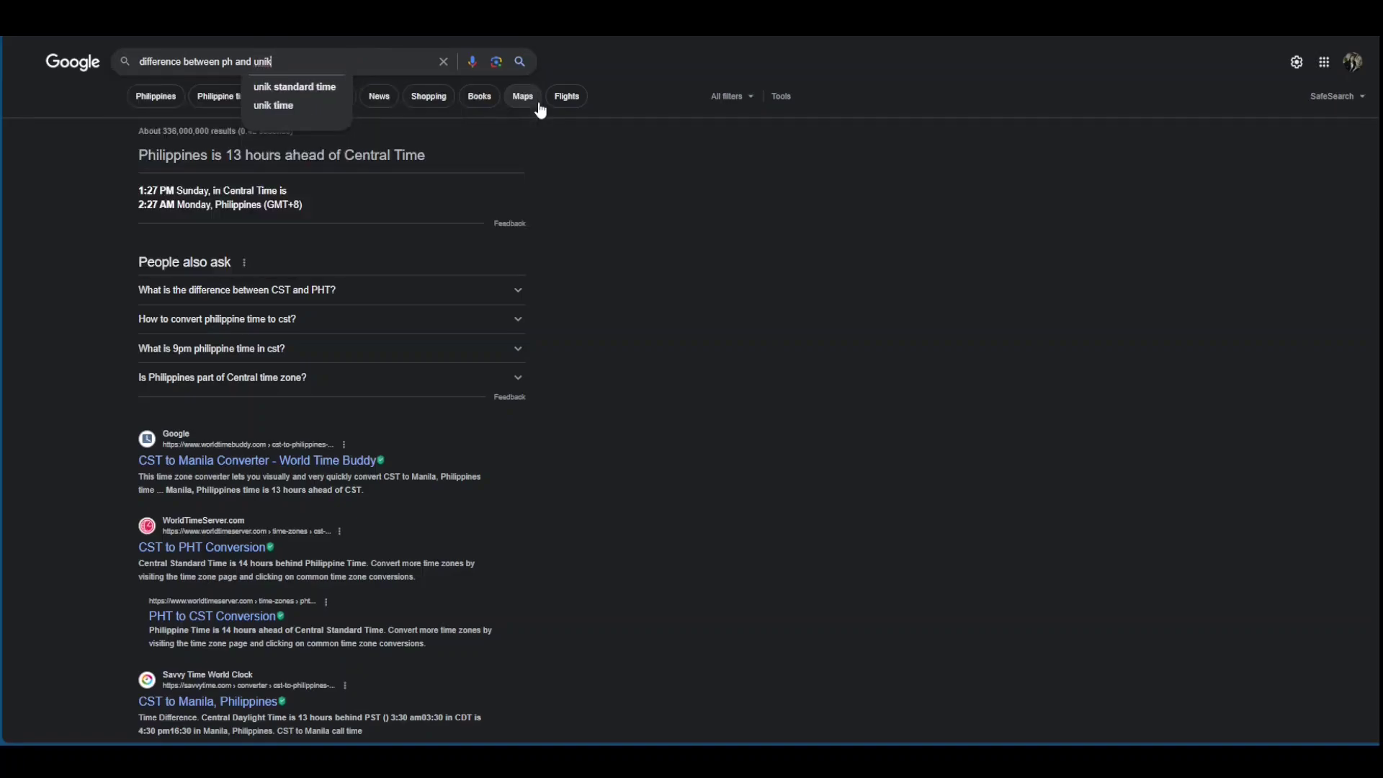
pyautogui.write('g d')
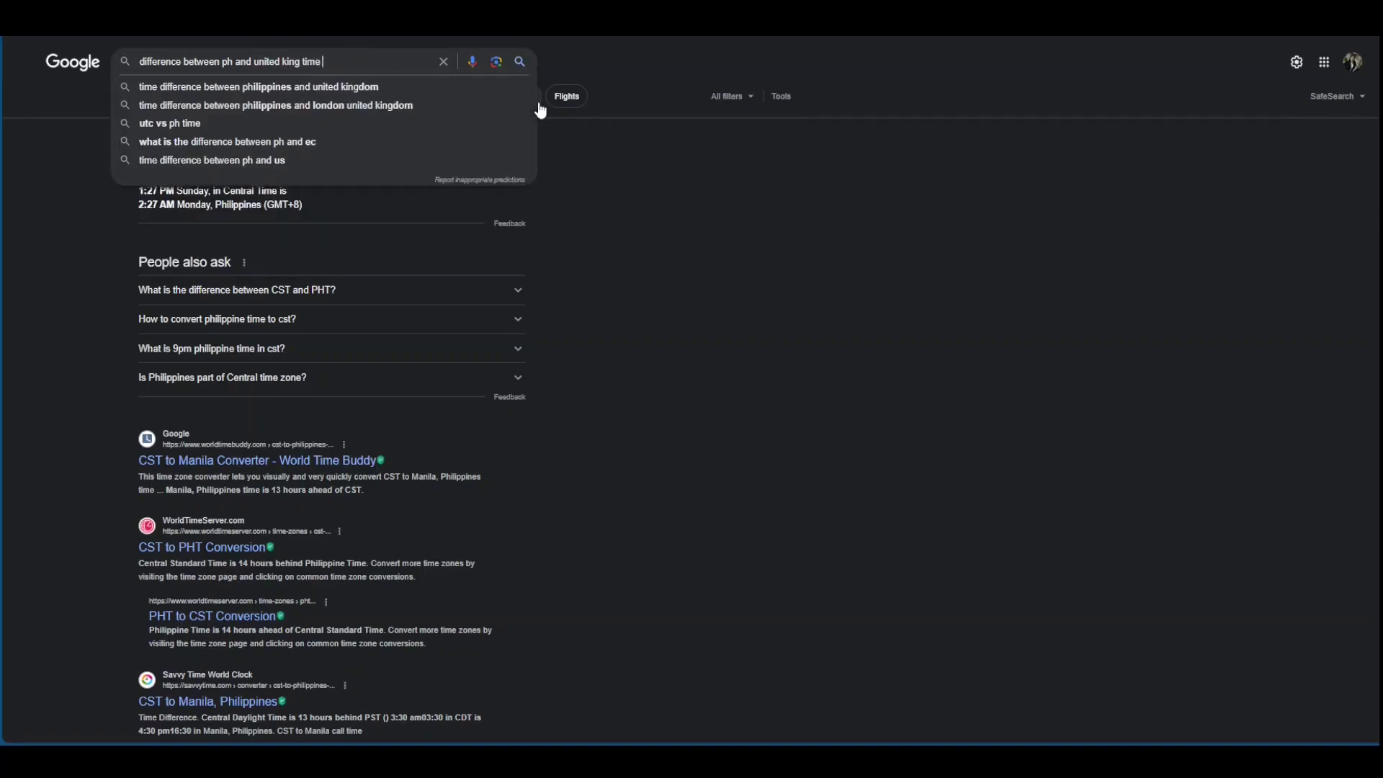
pyautogui.write('om time')
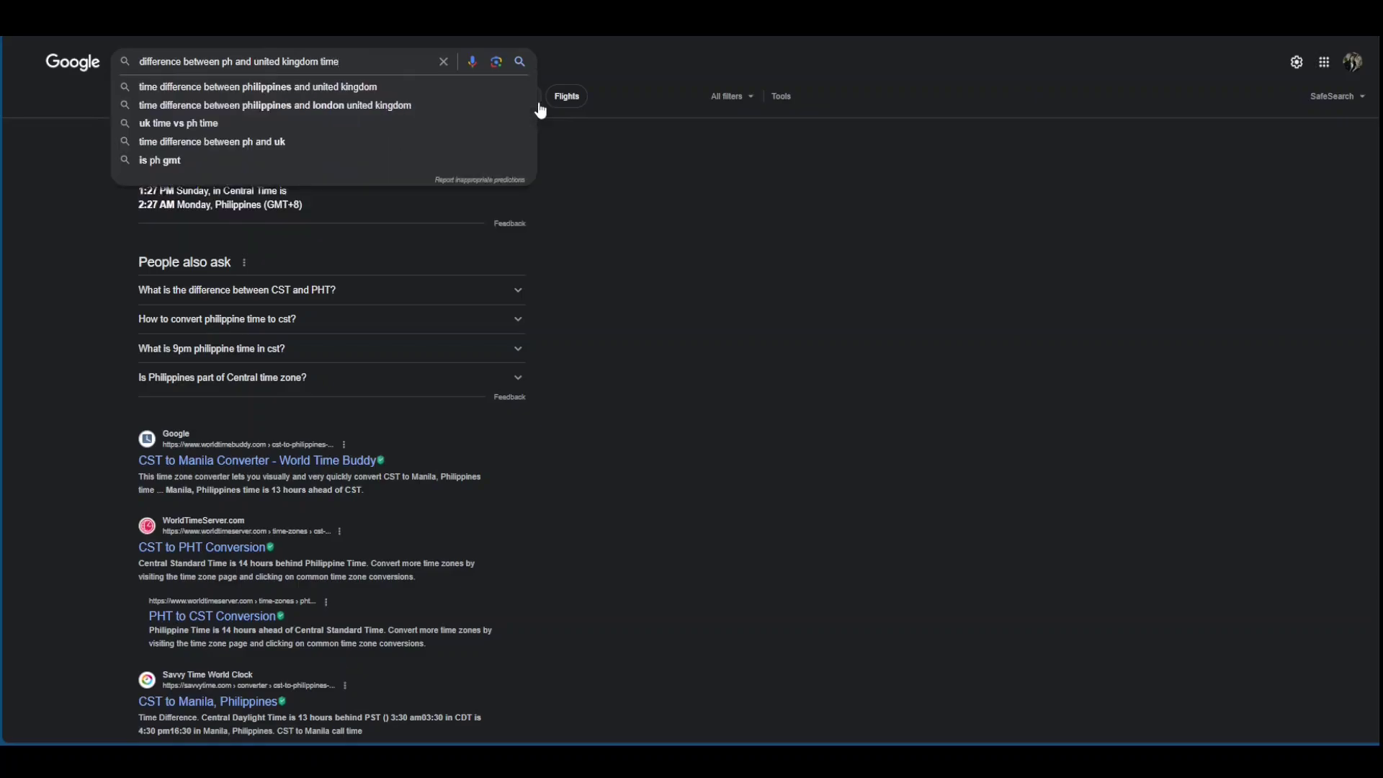
pyautogui.press('Return')
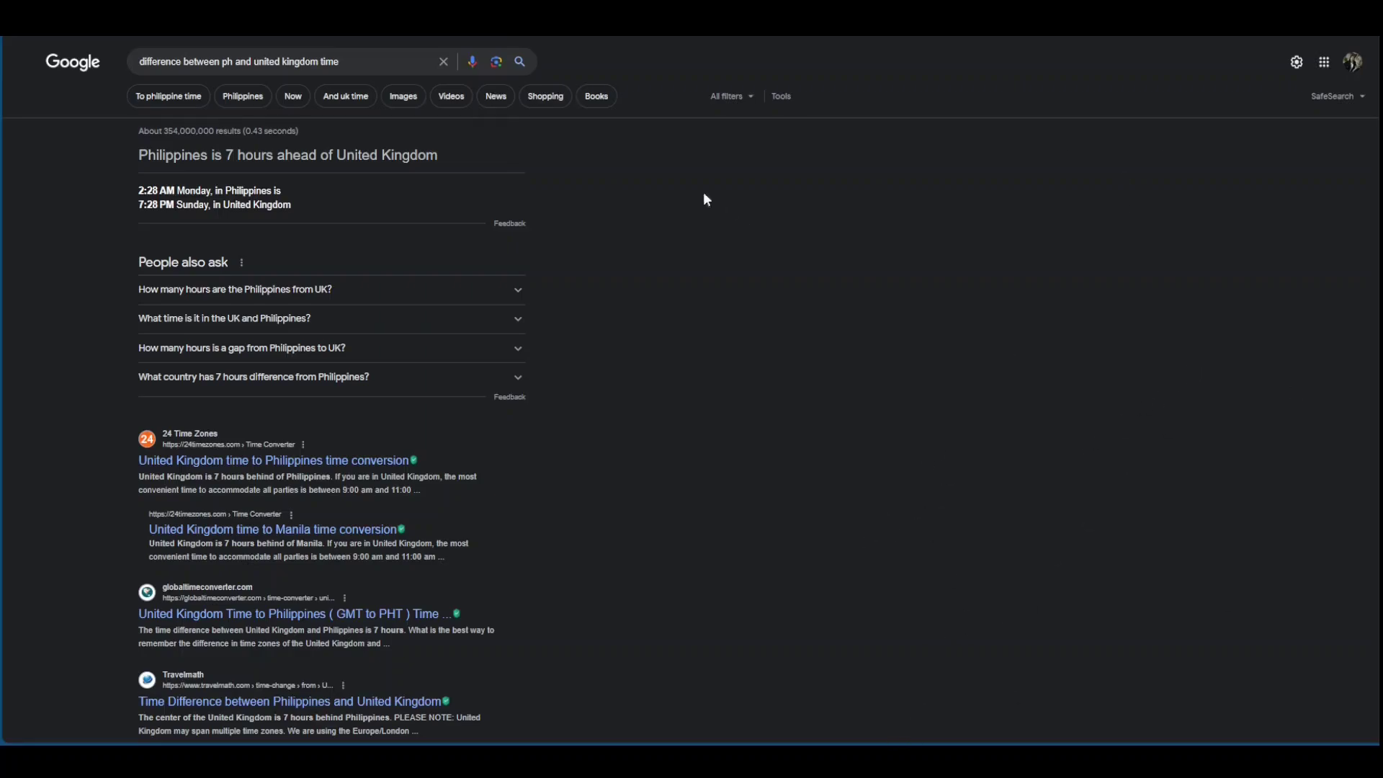
pyautogui.moveTo(341, 62); pyautogui.dragTo(254, 62)
pyautogui.write('austral')
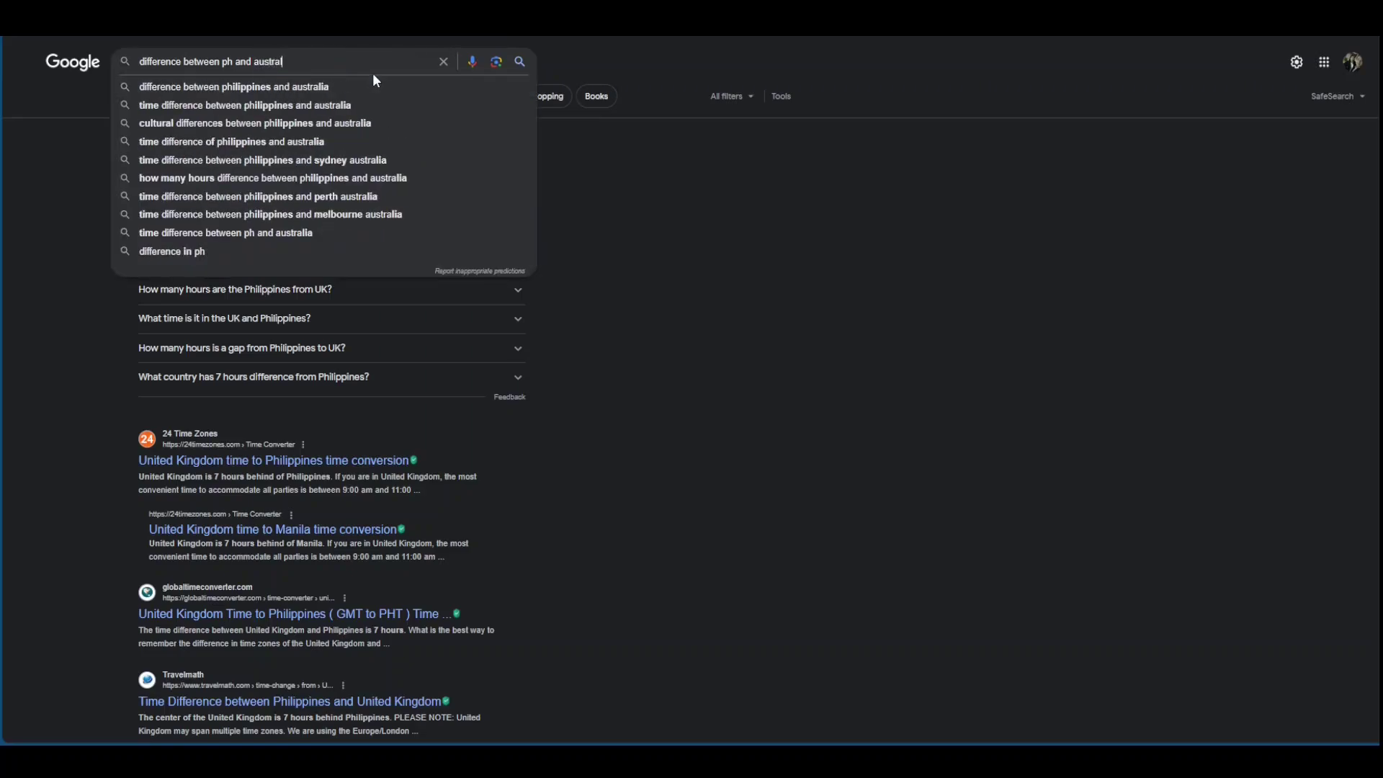
pyautogui.write('ian standard time')
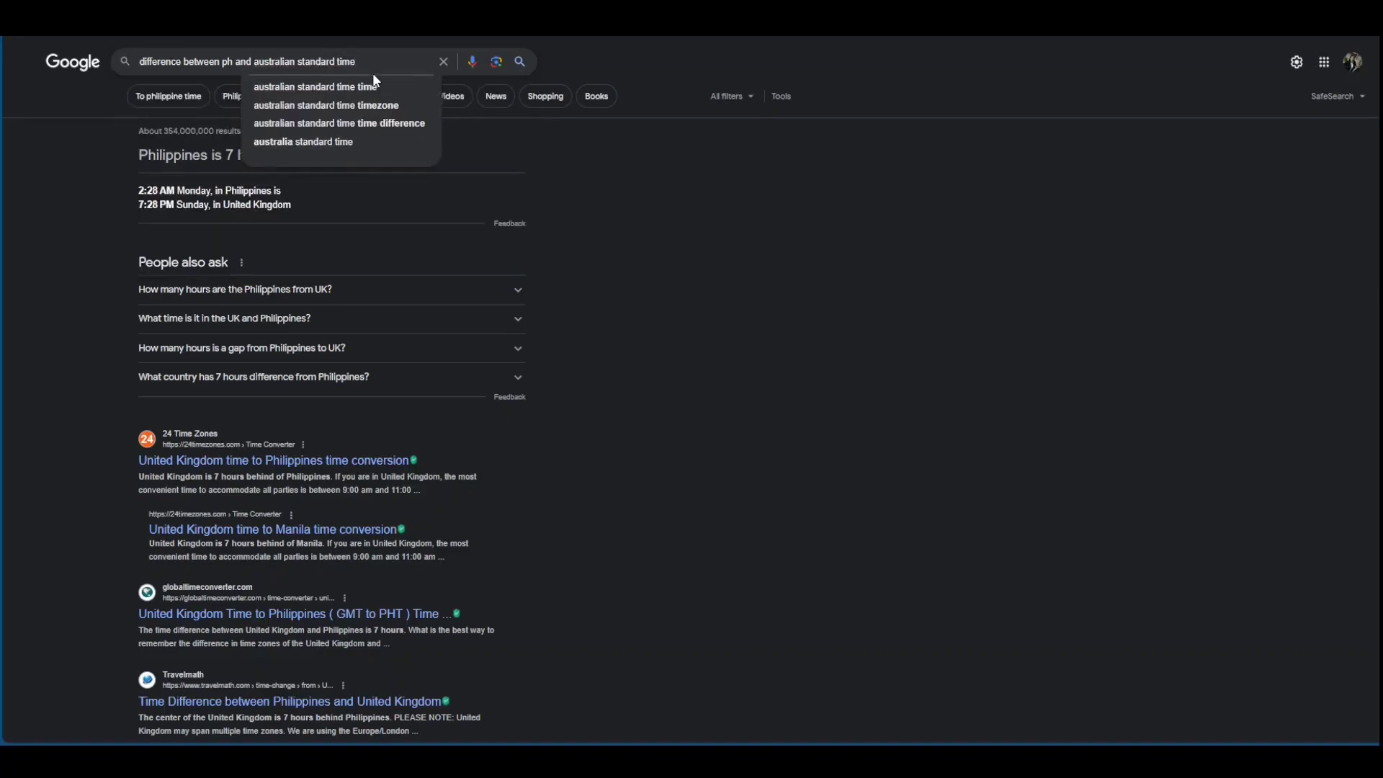
pyautogui.press('Return')
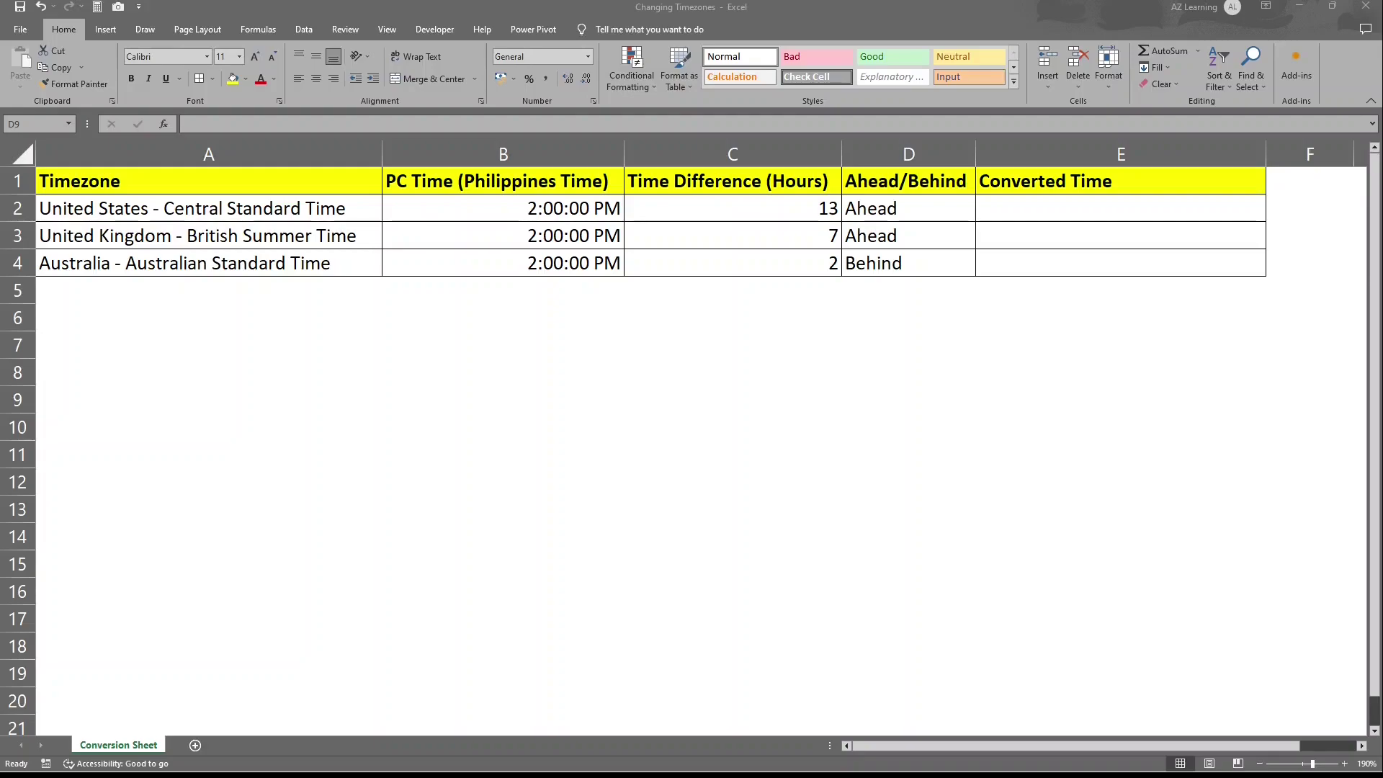
pyautogui.click(1054, 209)
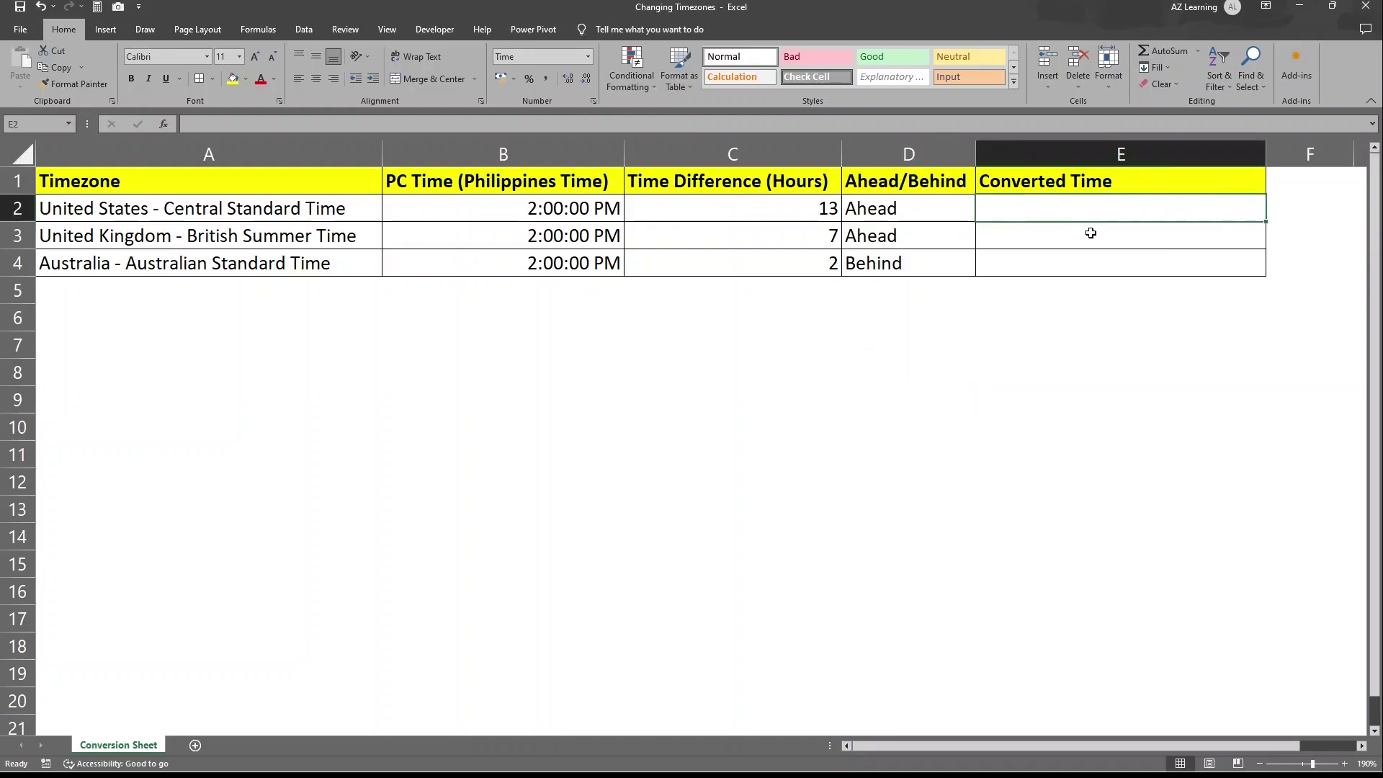
pyautogui.write('=')
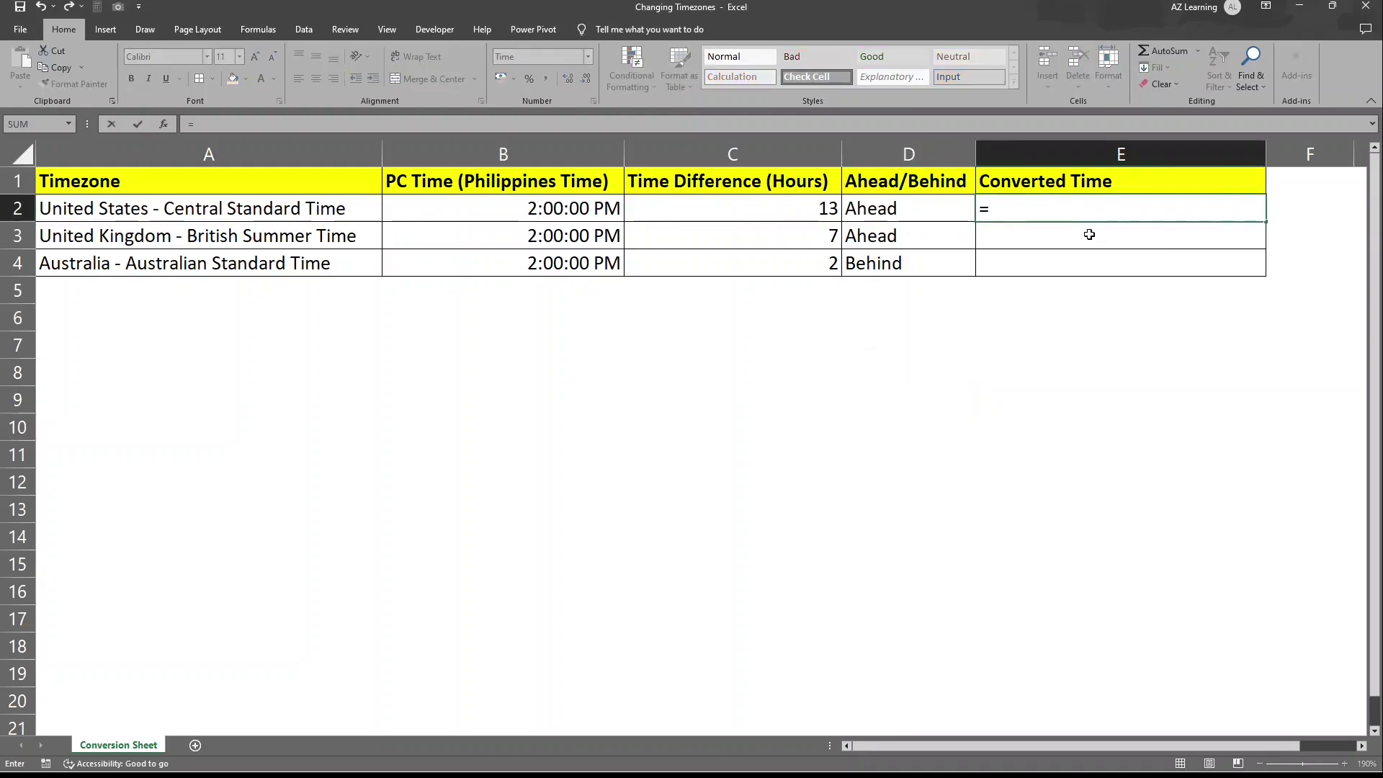
pyautogui.click(592, 213)
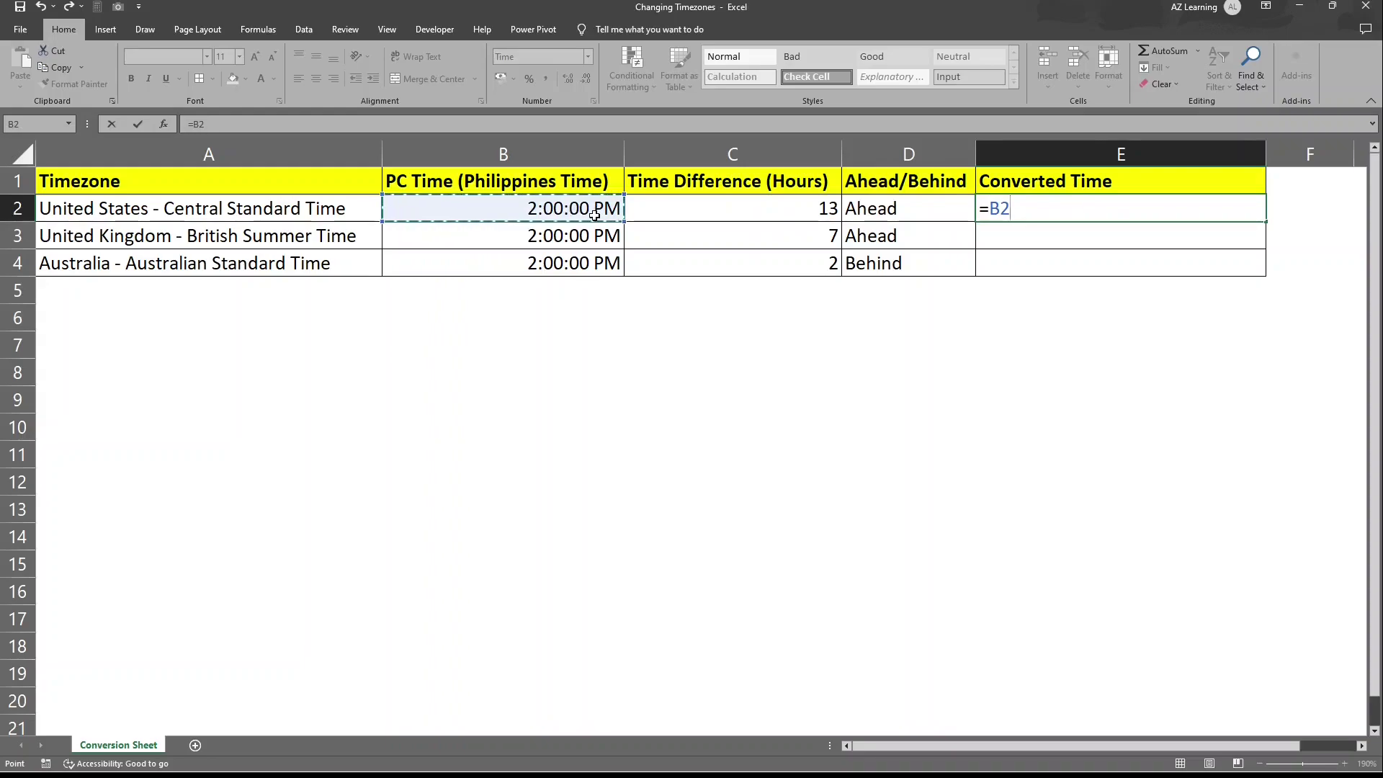
pyautogui.write('-')
pyautogui.click(664, 214)
pyautogui.press('Return')
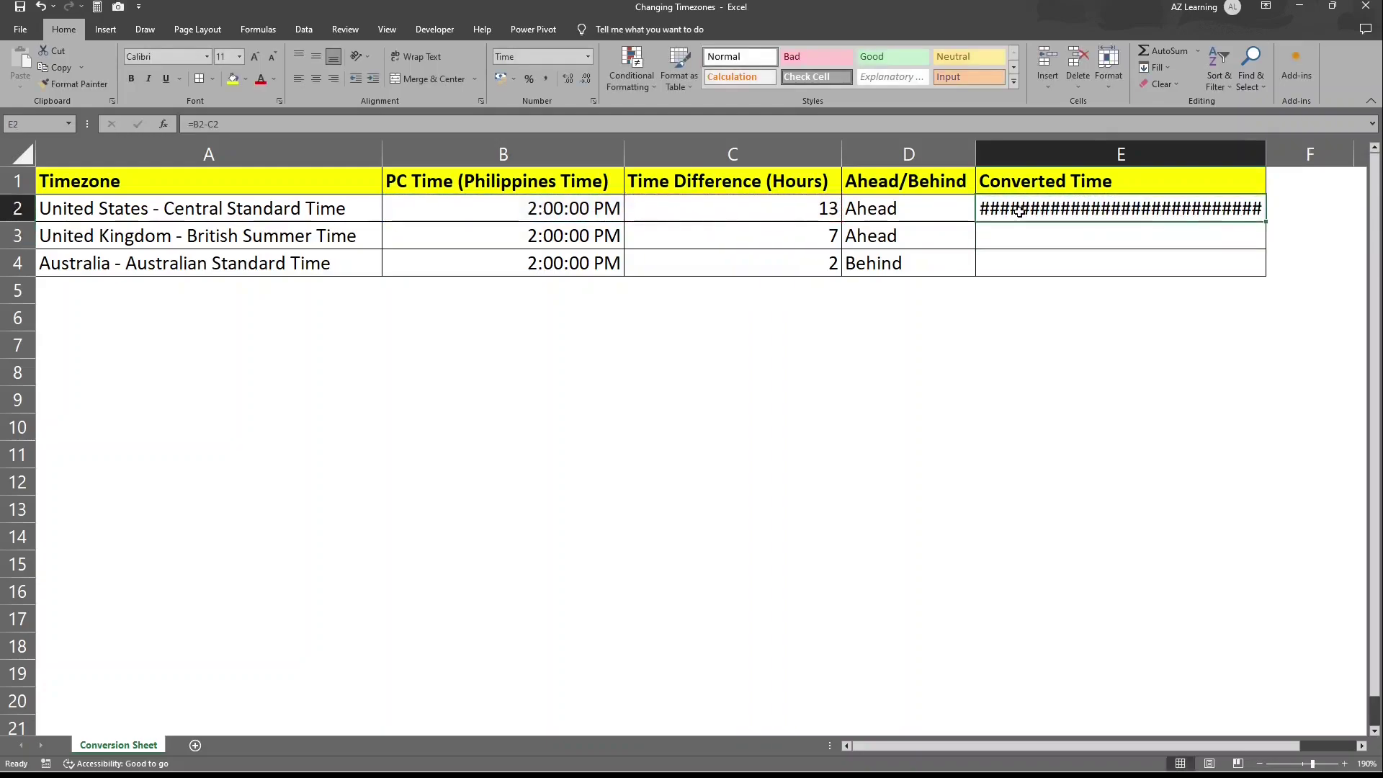
pyautogui.click(561, 209)
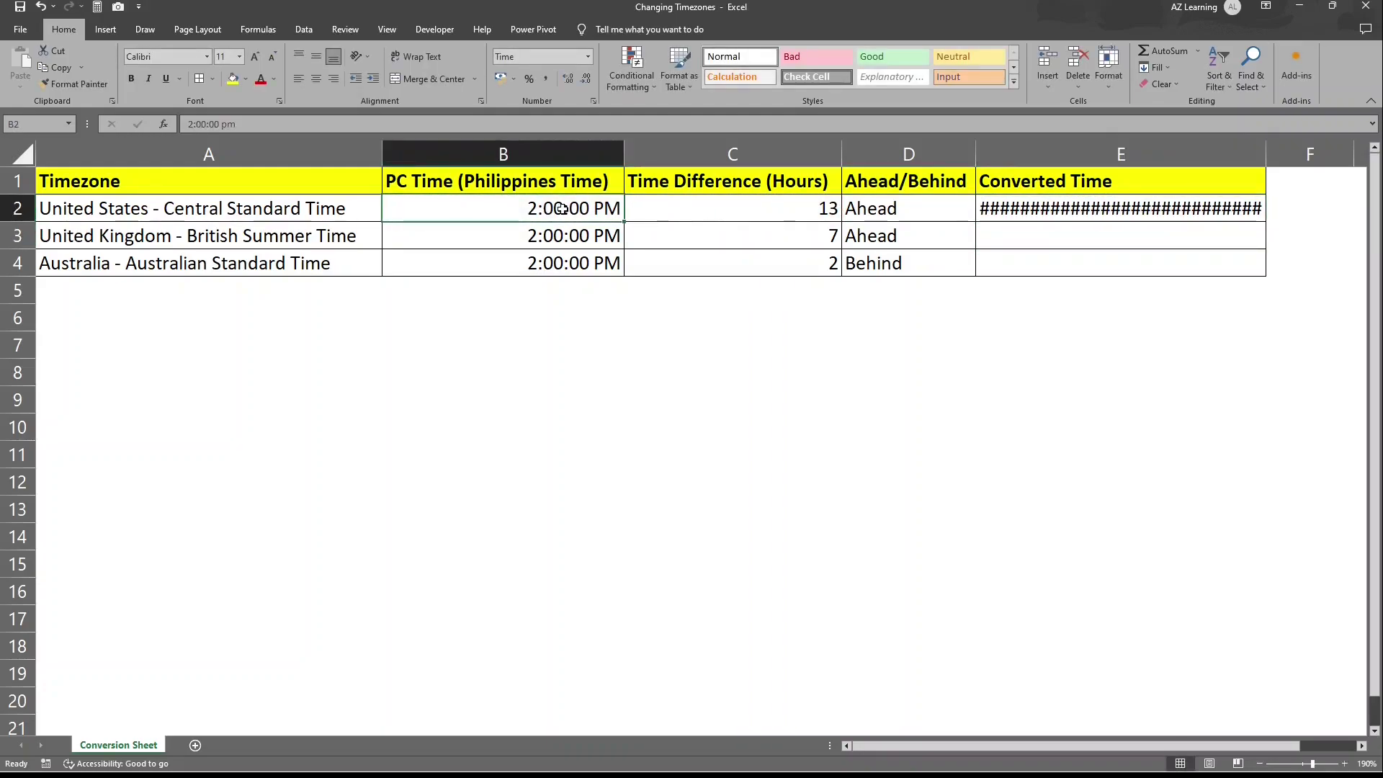
pyautogui.click(704, 213)
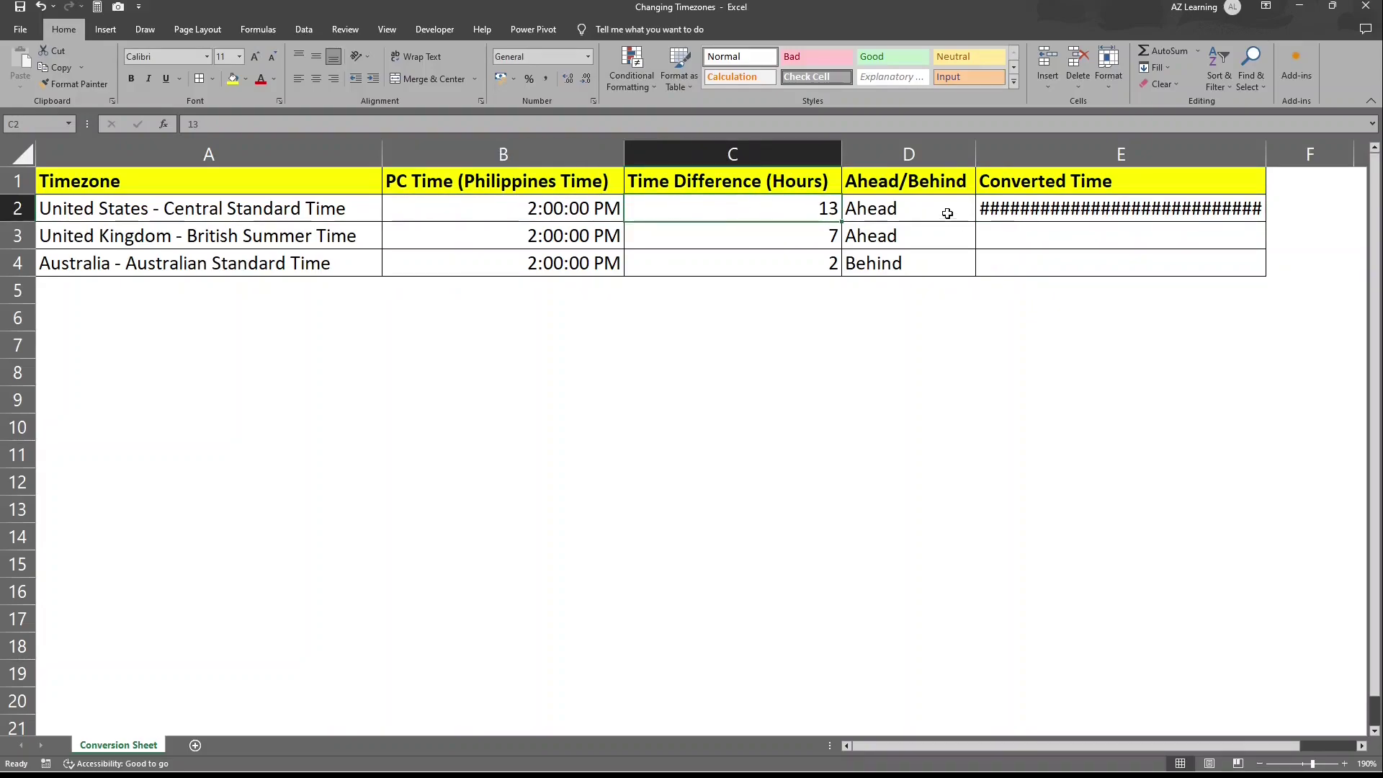
pyautogui.click(999, 214)
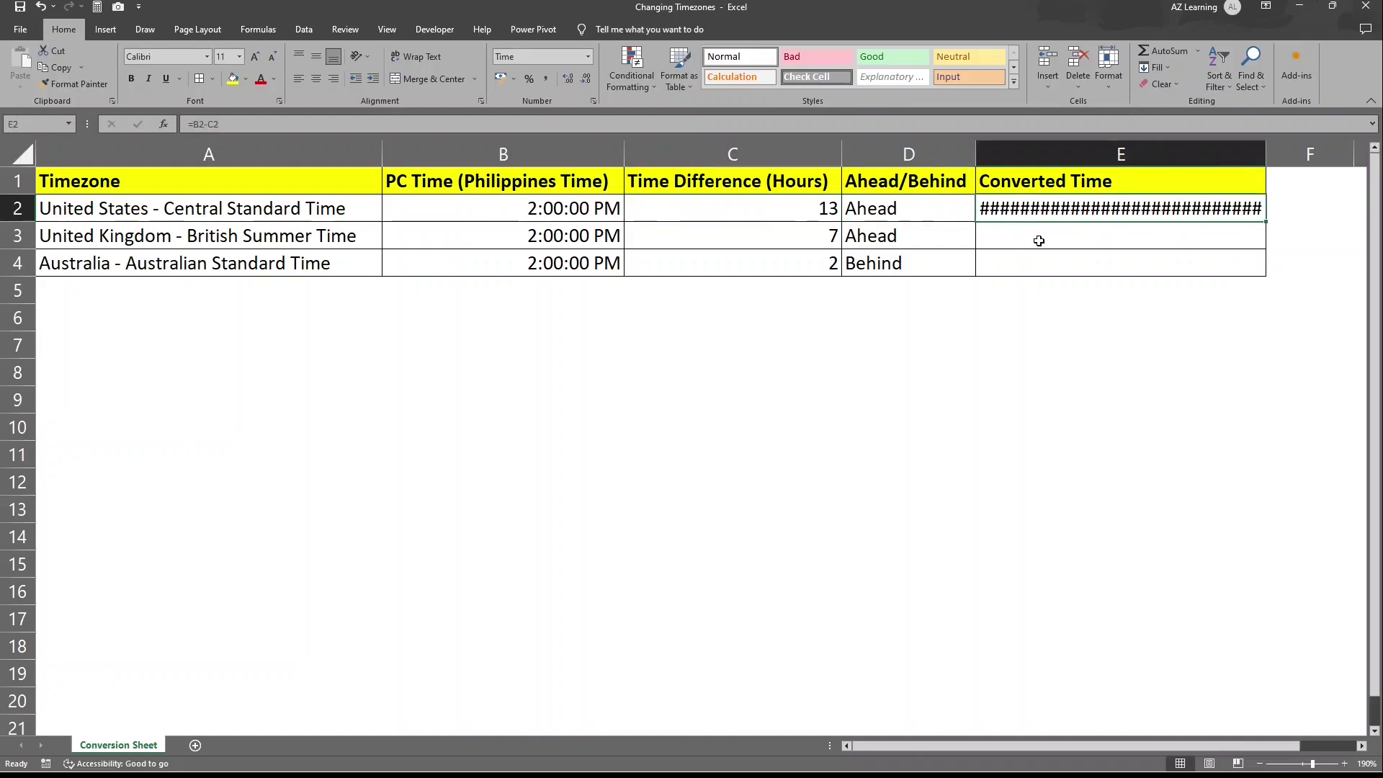
pyautogui.press('Delete')
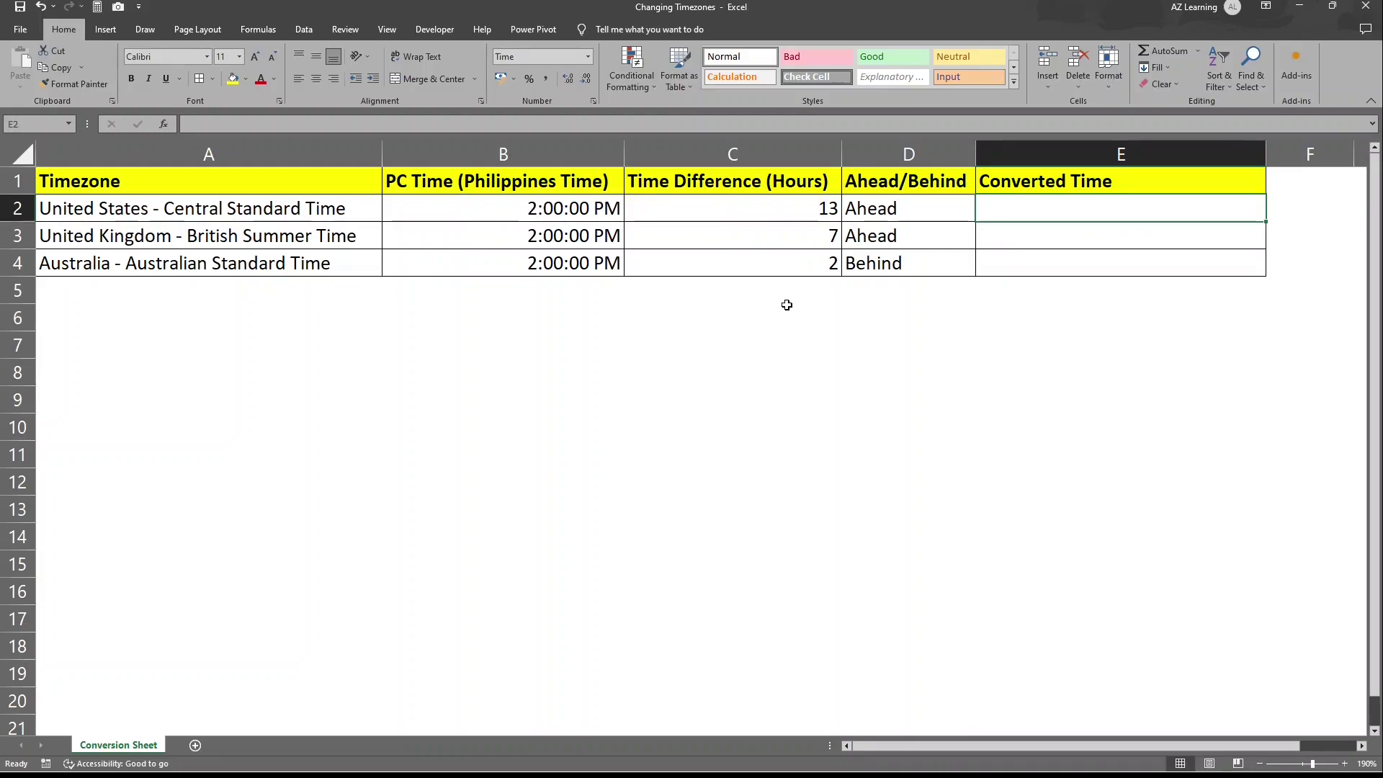
# - Enter =B2-(C2/24) in E2 to convert the United States time to 1:00:00 AM
pyautogui.moveTo(747, 209); pyautogui.dragTo(747, 258)
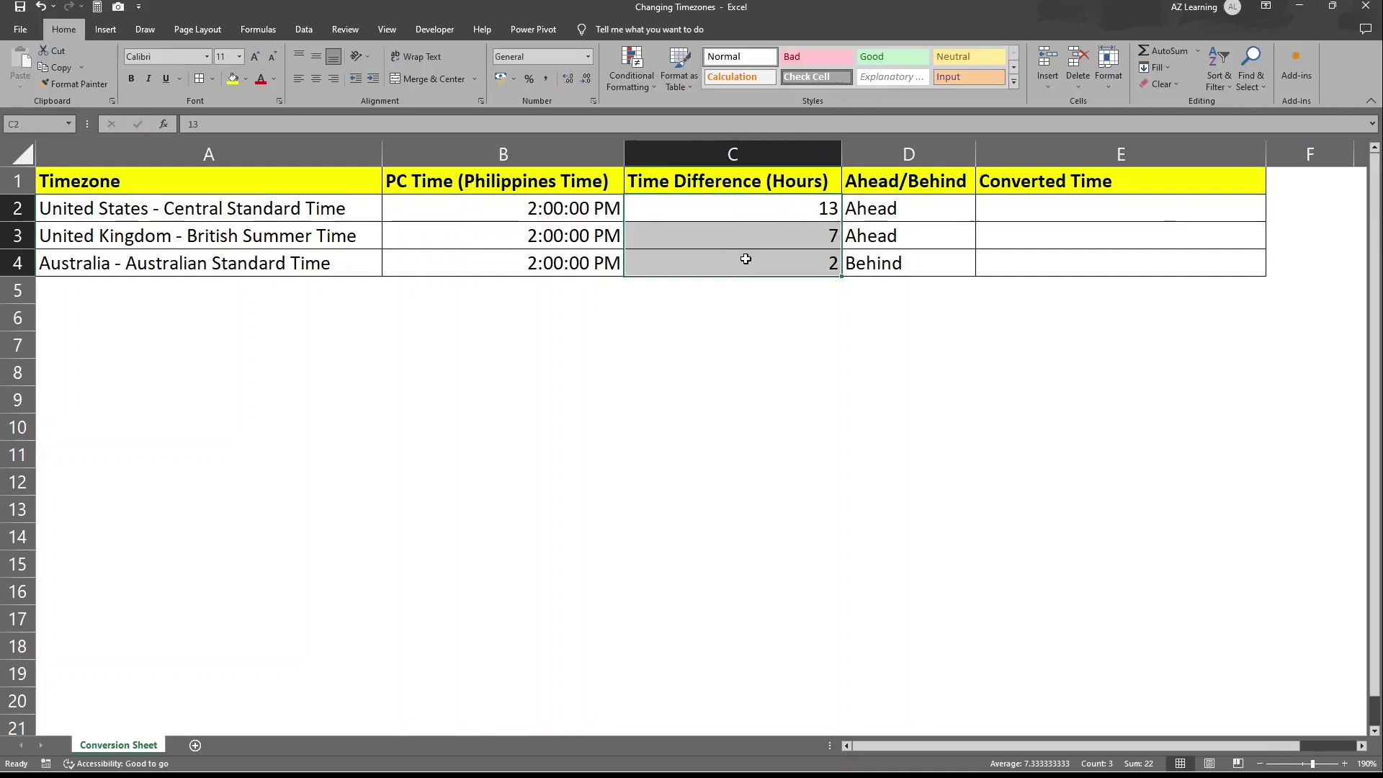
pyautogui.moveTo(565, 213); pyautogui.dragTo(597, 264)
pyautogui.click(1019, 213)
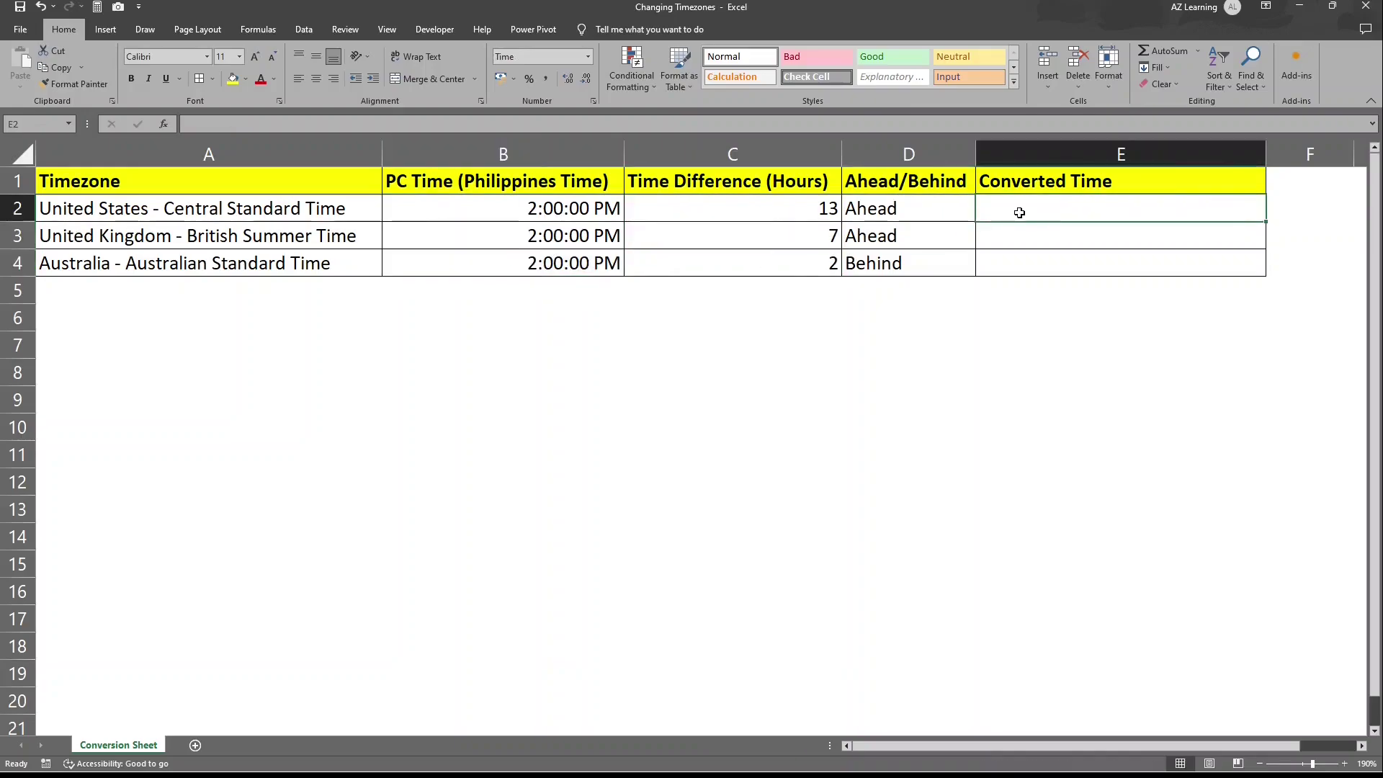
pyautogui.write('=')
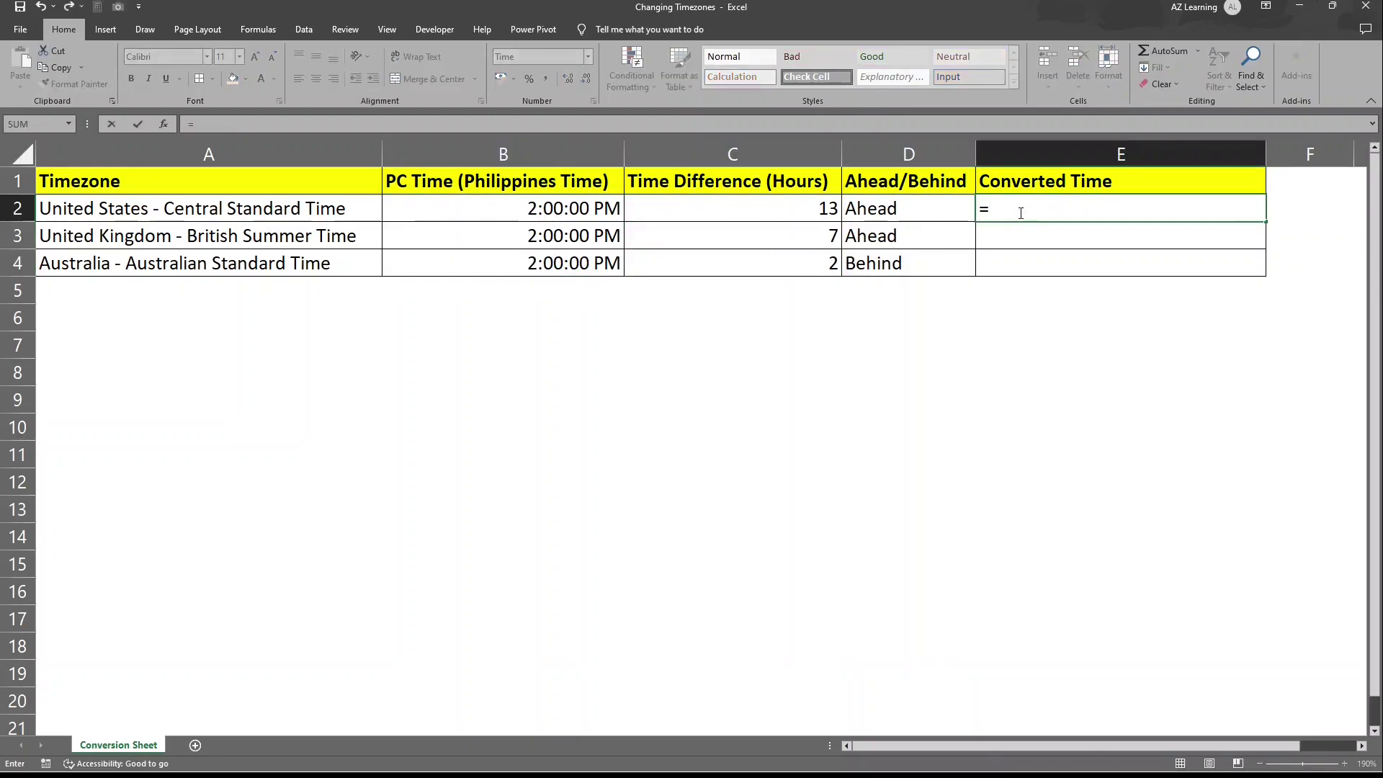
pyautogui.click(569, 208)
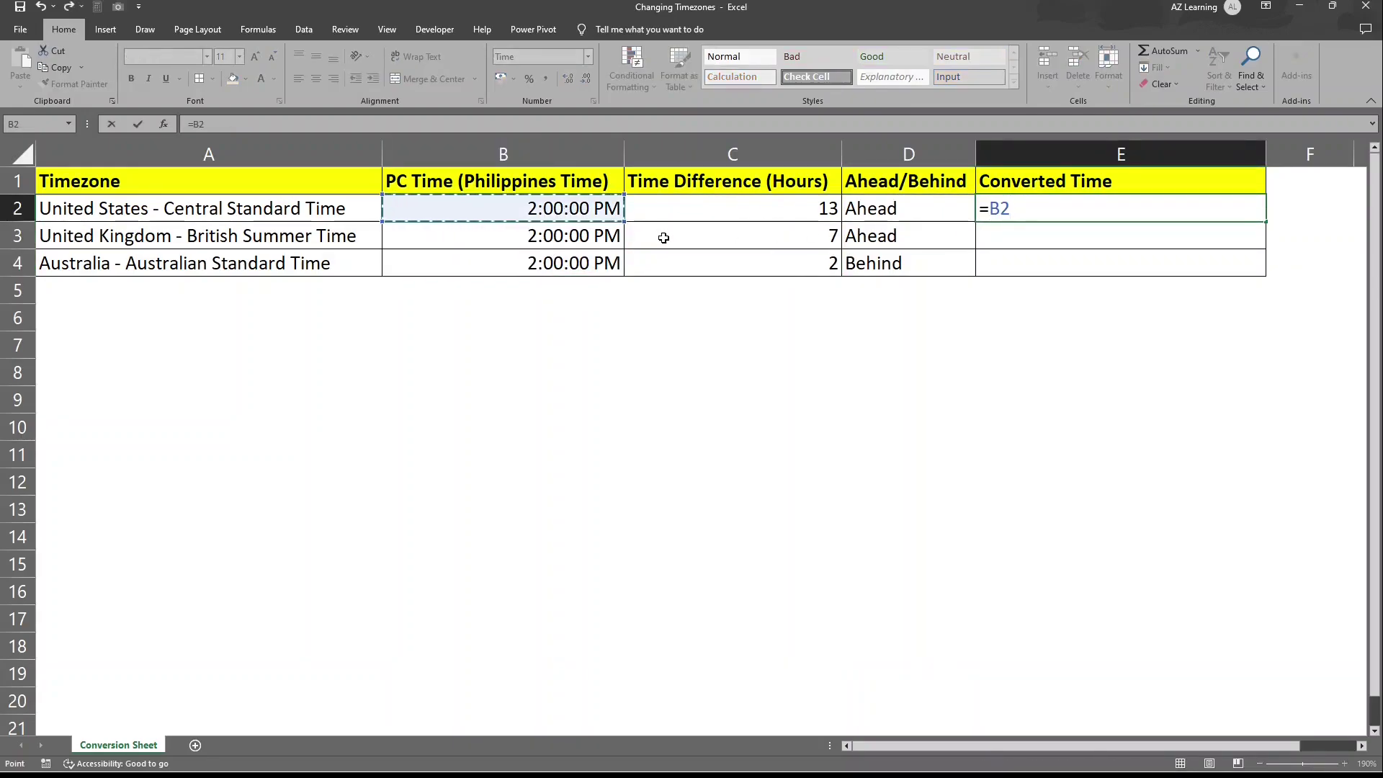
pyautogui.write('-(')
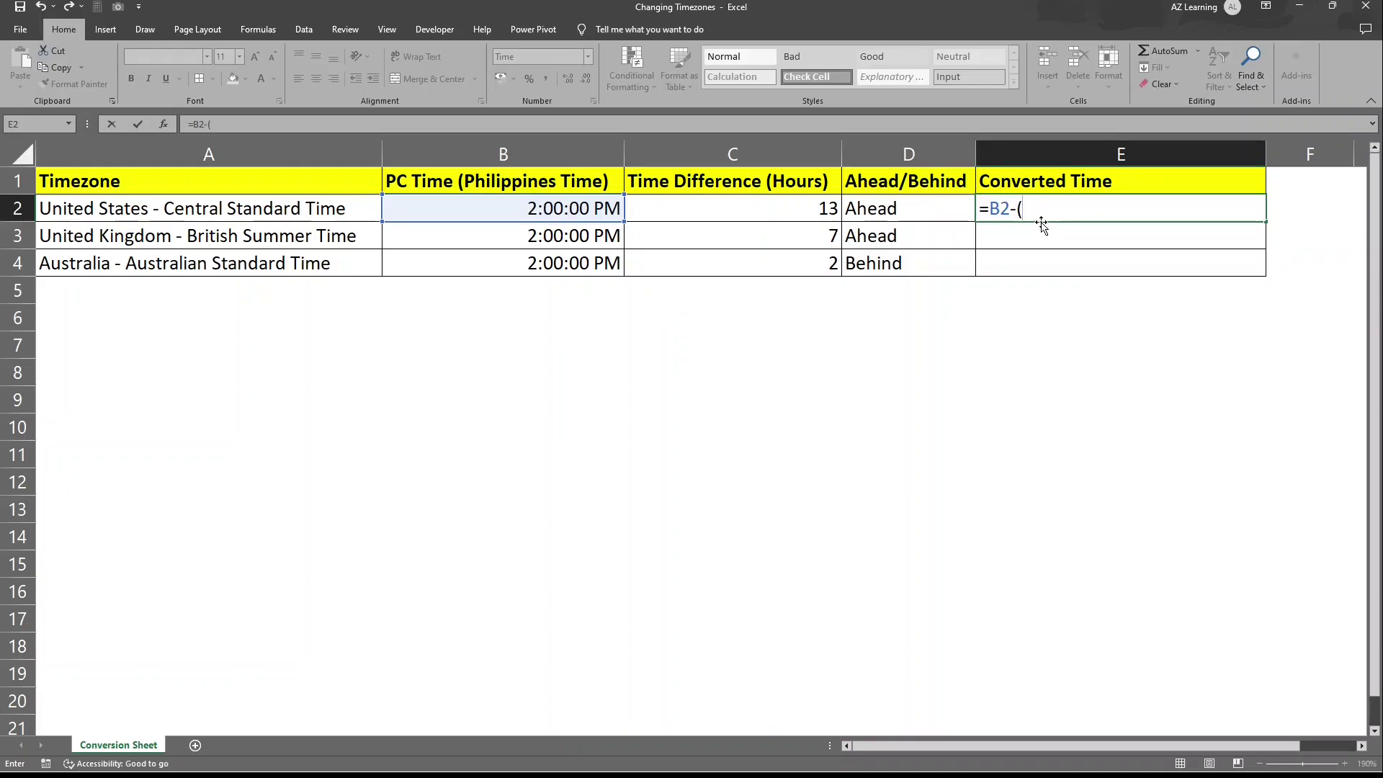
pyautogui.click(825, 211)
pyautogui.write('/24)')
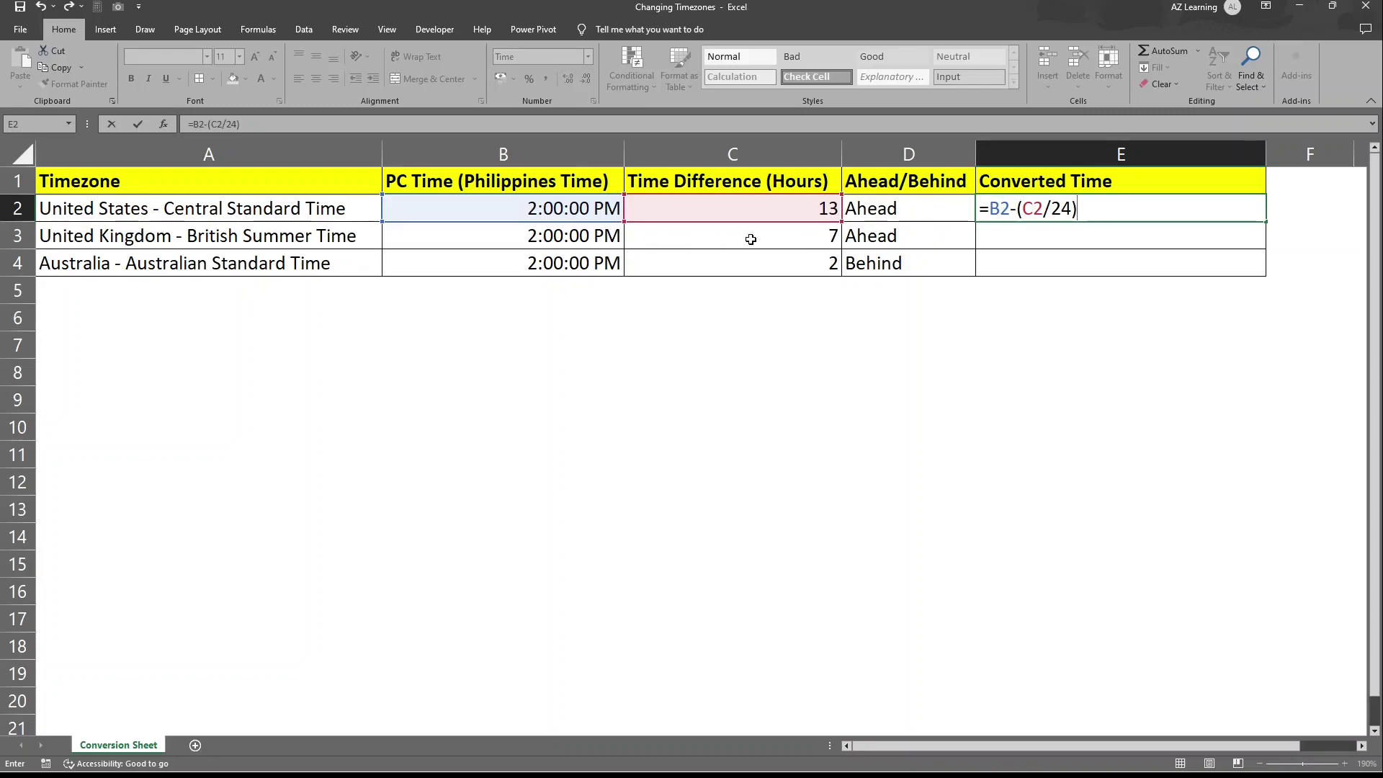
pyautogui.press('Return')
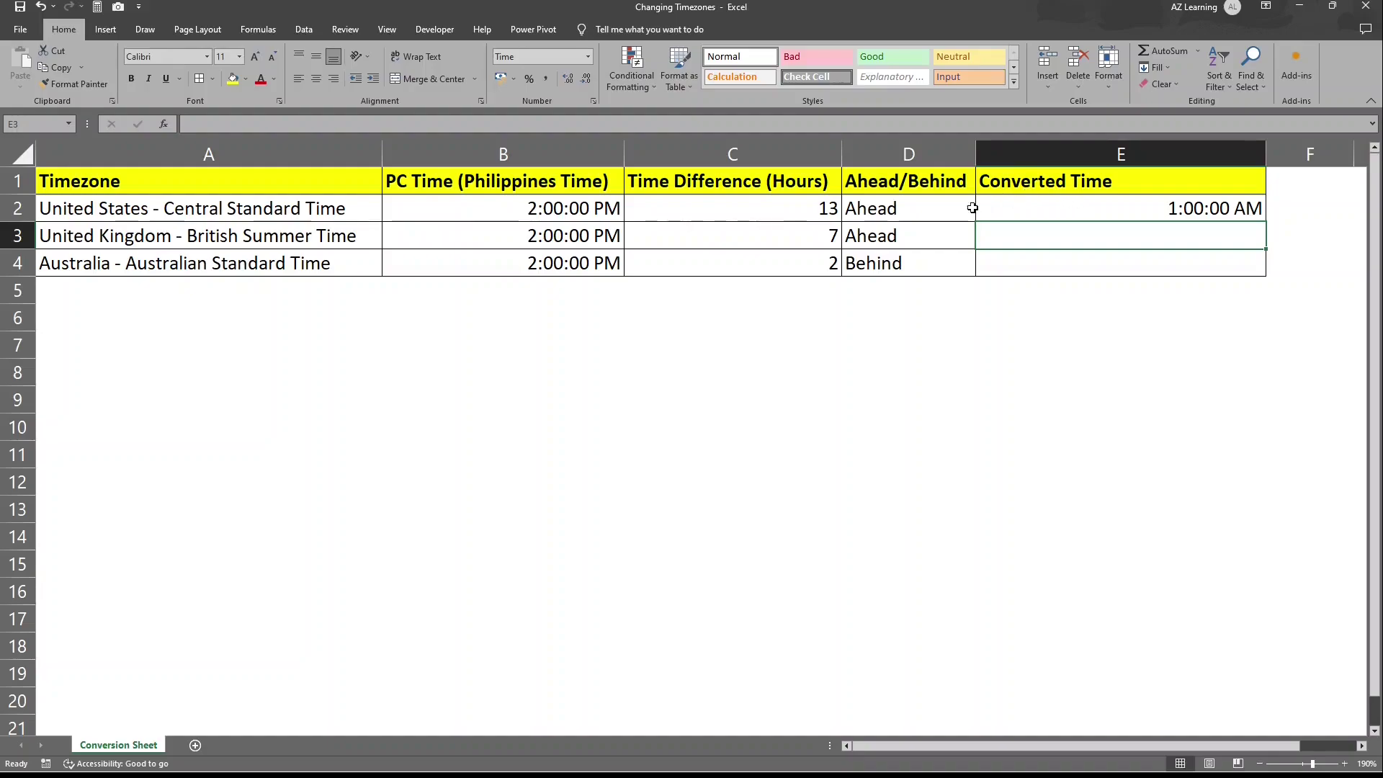
# - Fill E2's formula down to E3, giving 7:00:00 AM, and AutoFit column E
pyautogui.click(1082, 199)
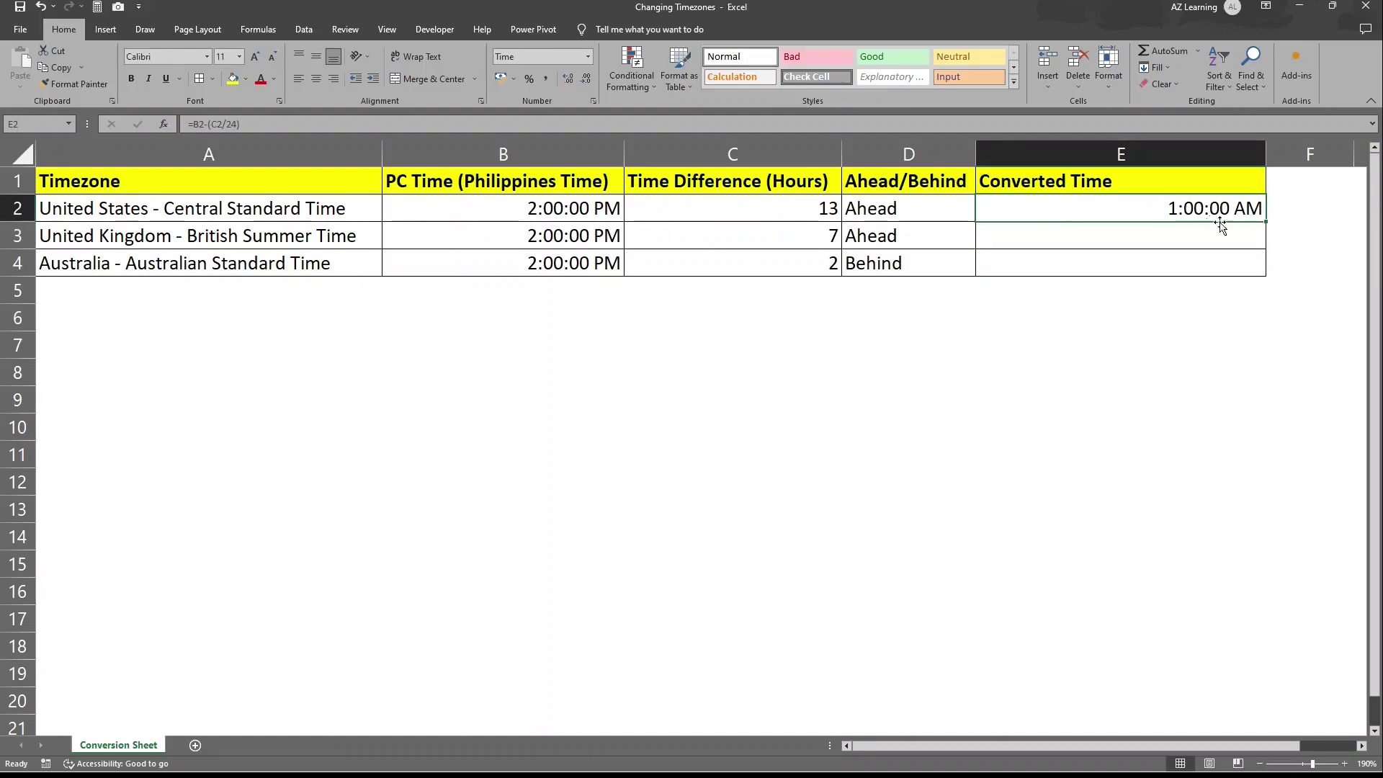
pyautogui.moveTo(1262, 223); pyautogui.dragTo(1268, 249)
pyautogui.doubleClick(1265, 155)
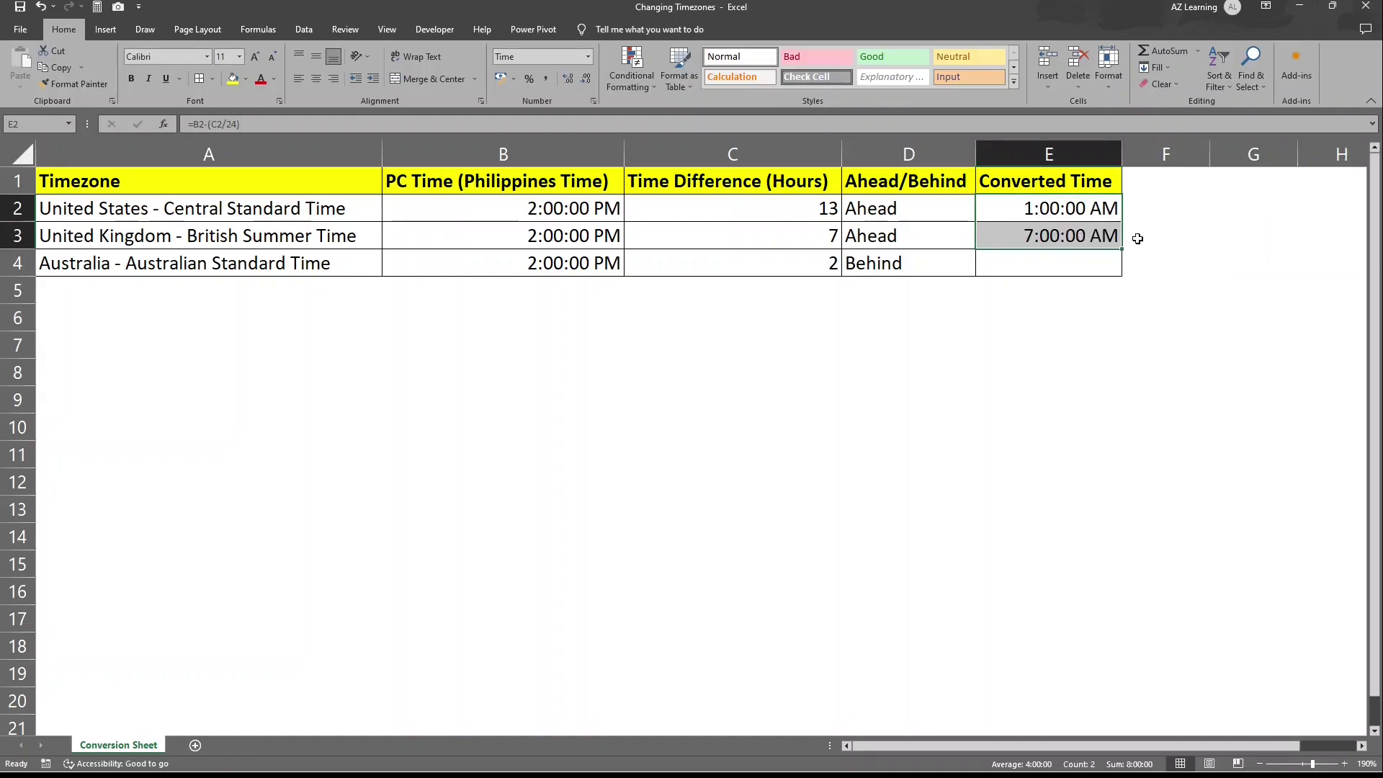
pyautogui.click(1065, 241)
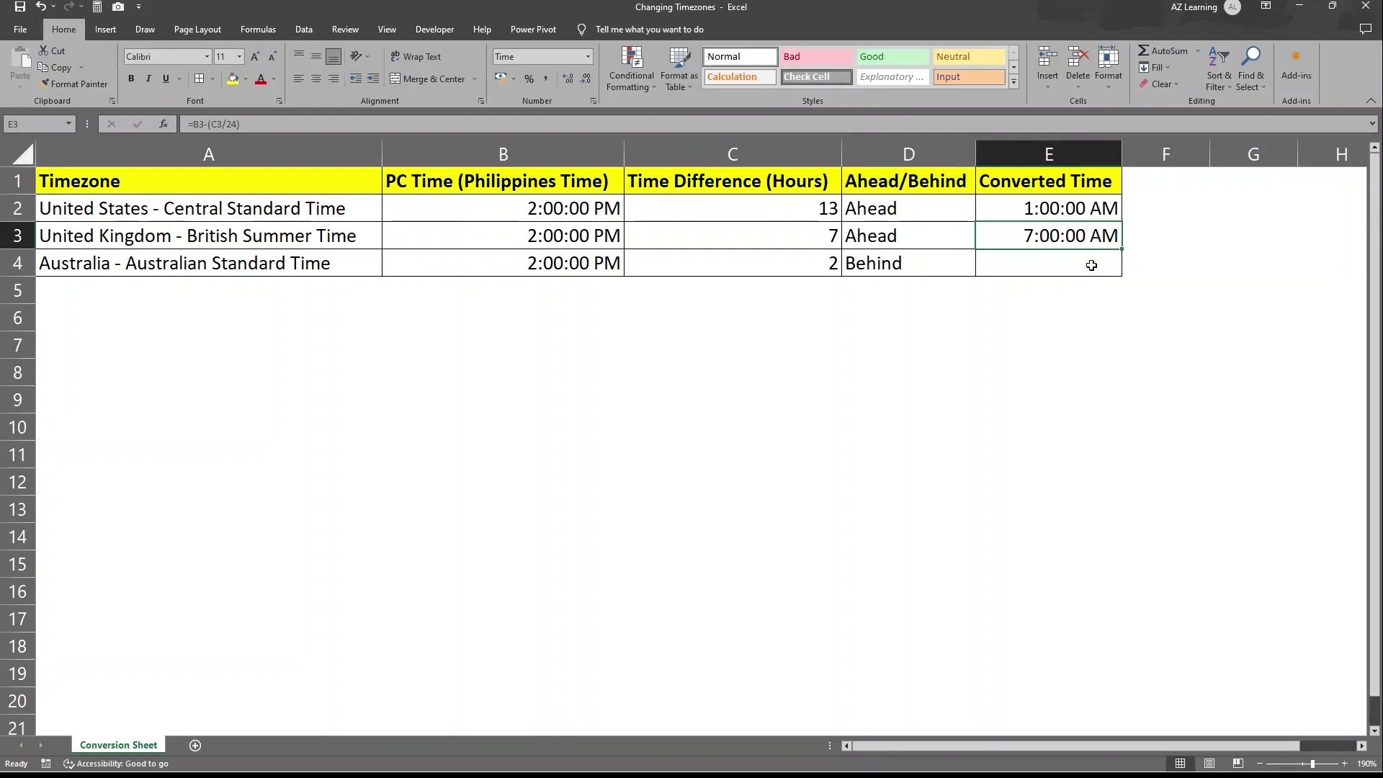
pyautogui.click(1092, 265)
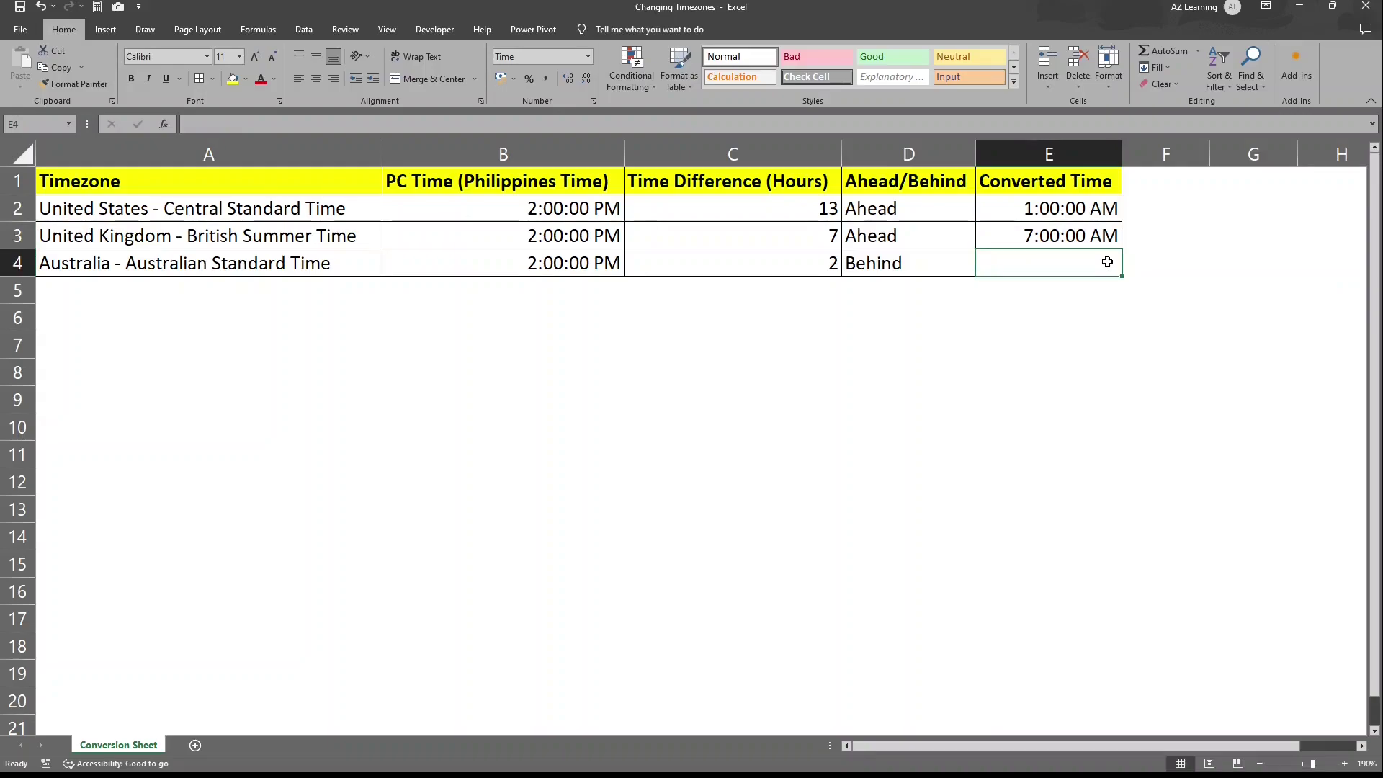
# - Copy E3's formula into E4 and change it to =B4+(C4/24), giving 4:00:00 PM
pyautogui.click(1053, 235)
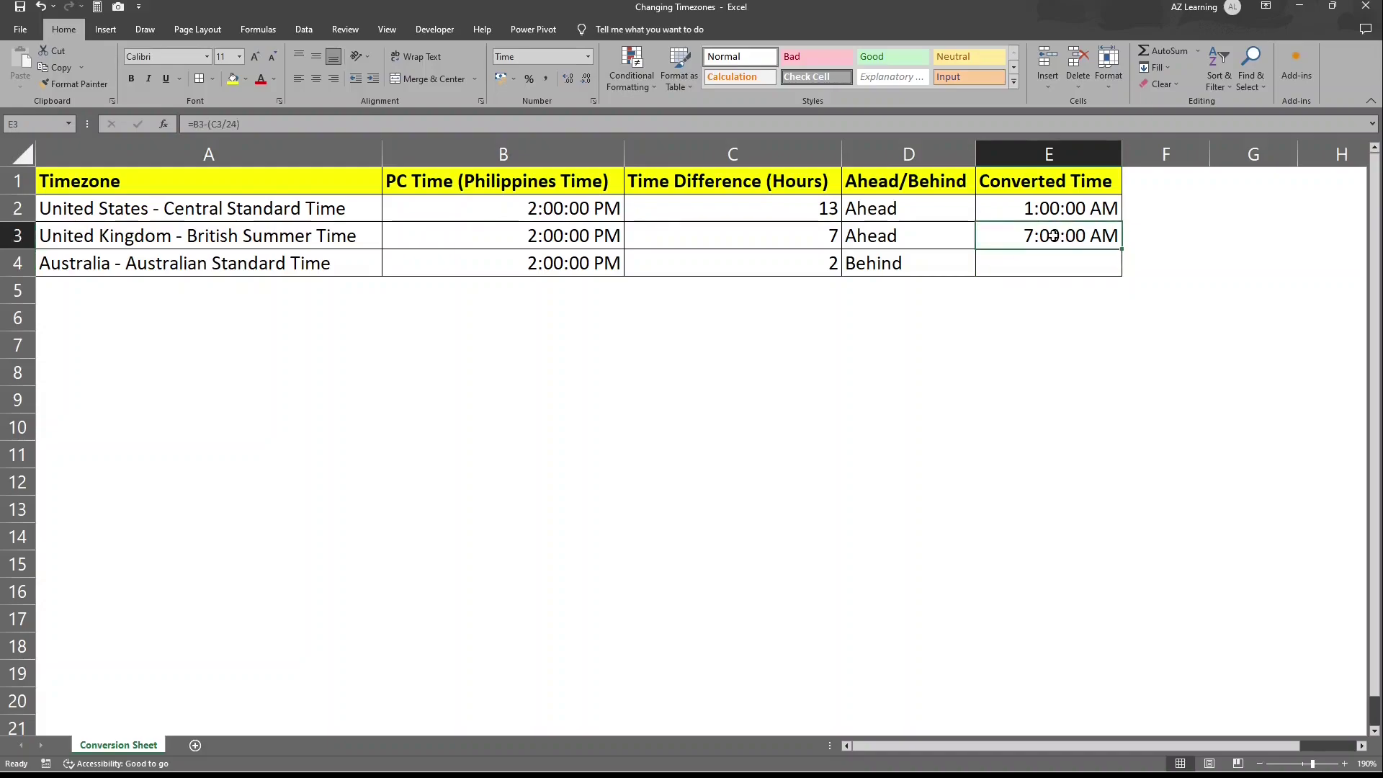
pyautogui.hotkey('ctrl', 'c')
pyautogui.click(1057, 268)
pyautogui.hotkey('ctrl', 'v')
pyautogui.press('Escape')
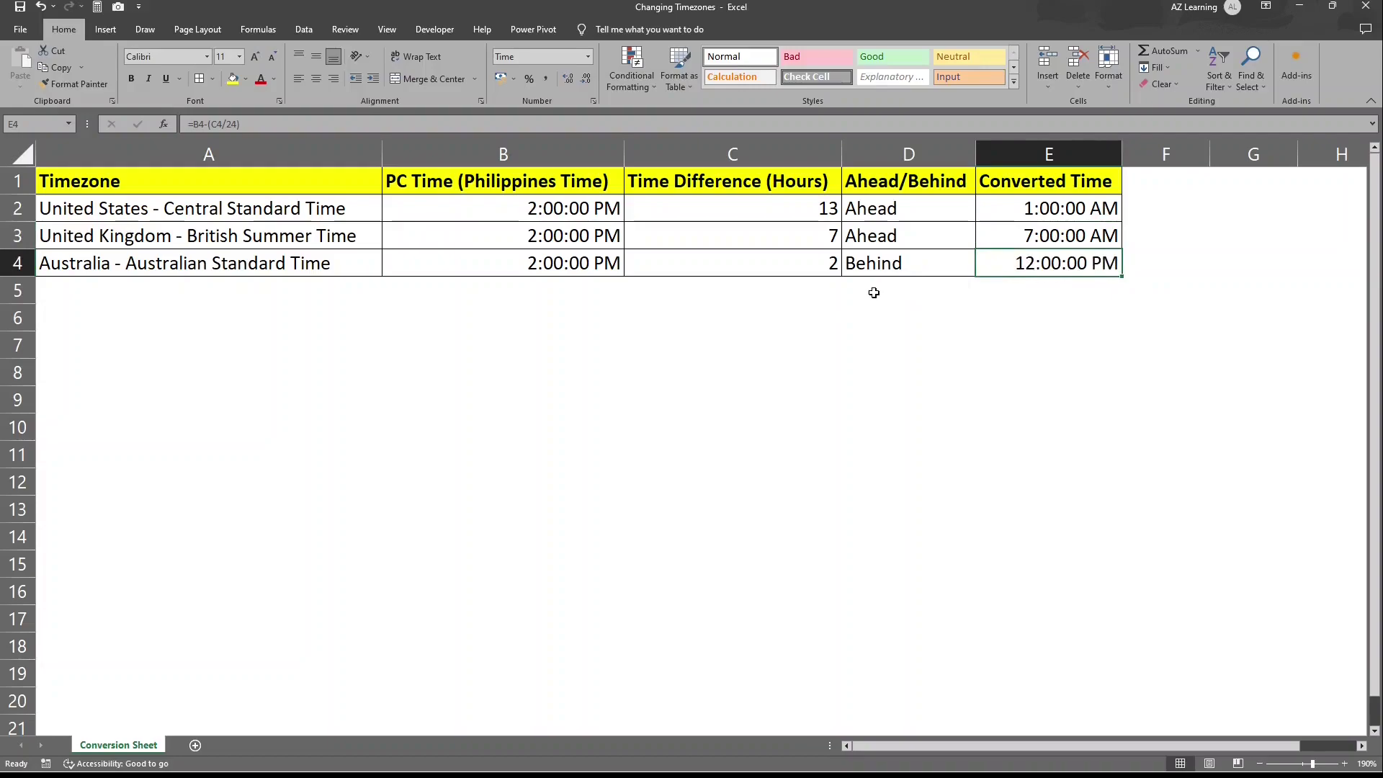
pyautogui.click(202, 125)
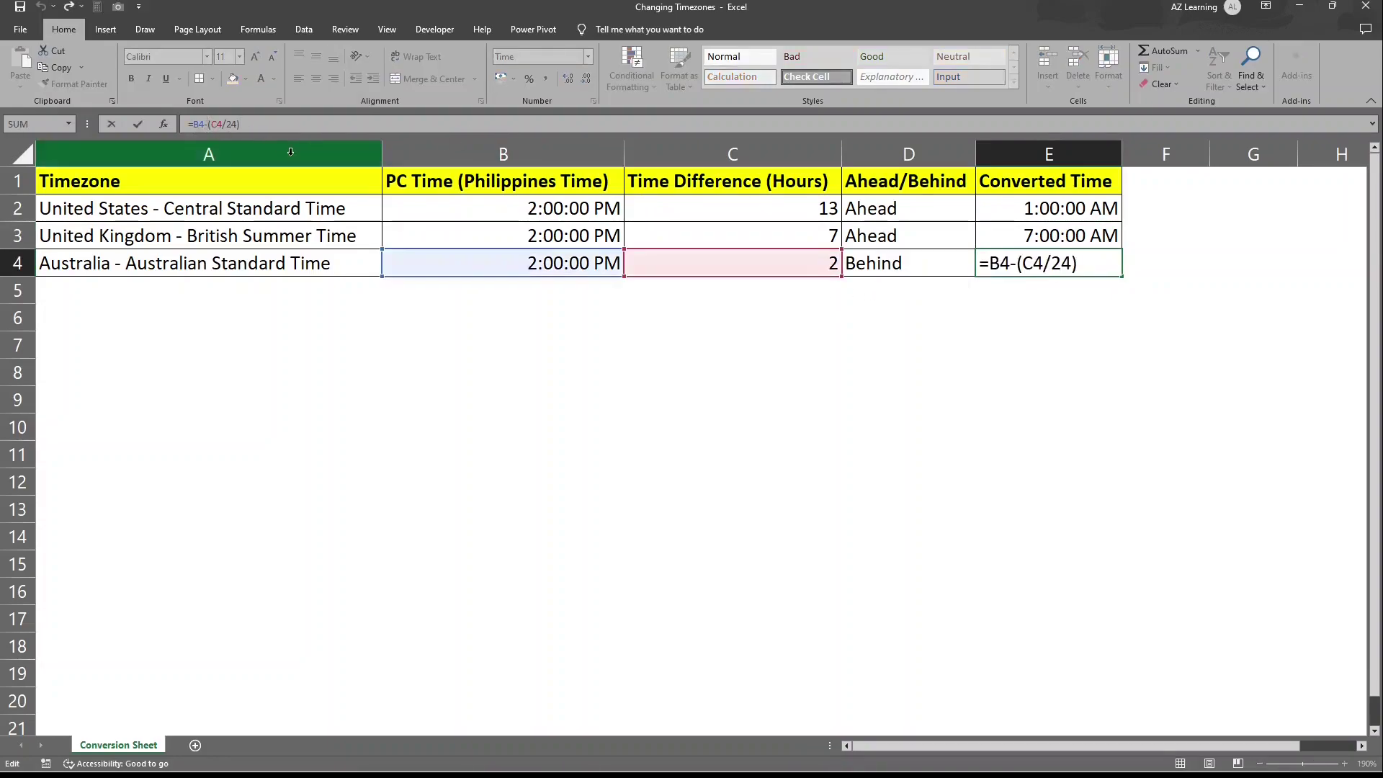
pyautogui.press('BackSpace')
pyautogui.write('+')
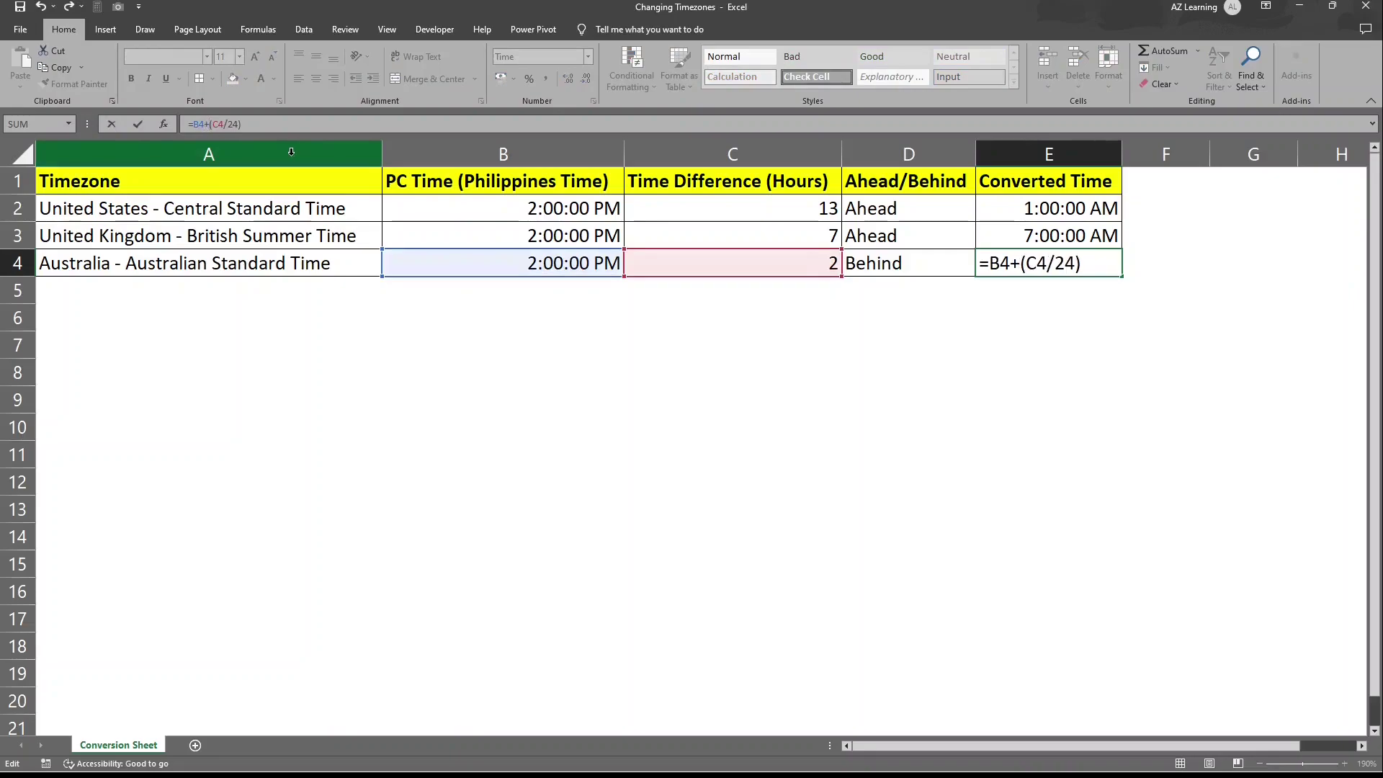
pyautogui.press('Return')
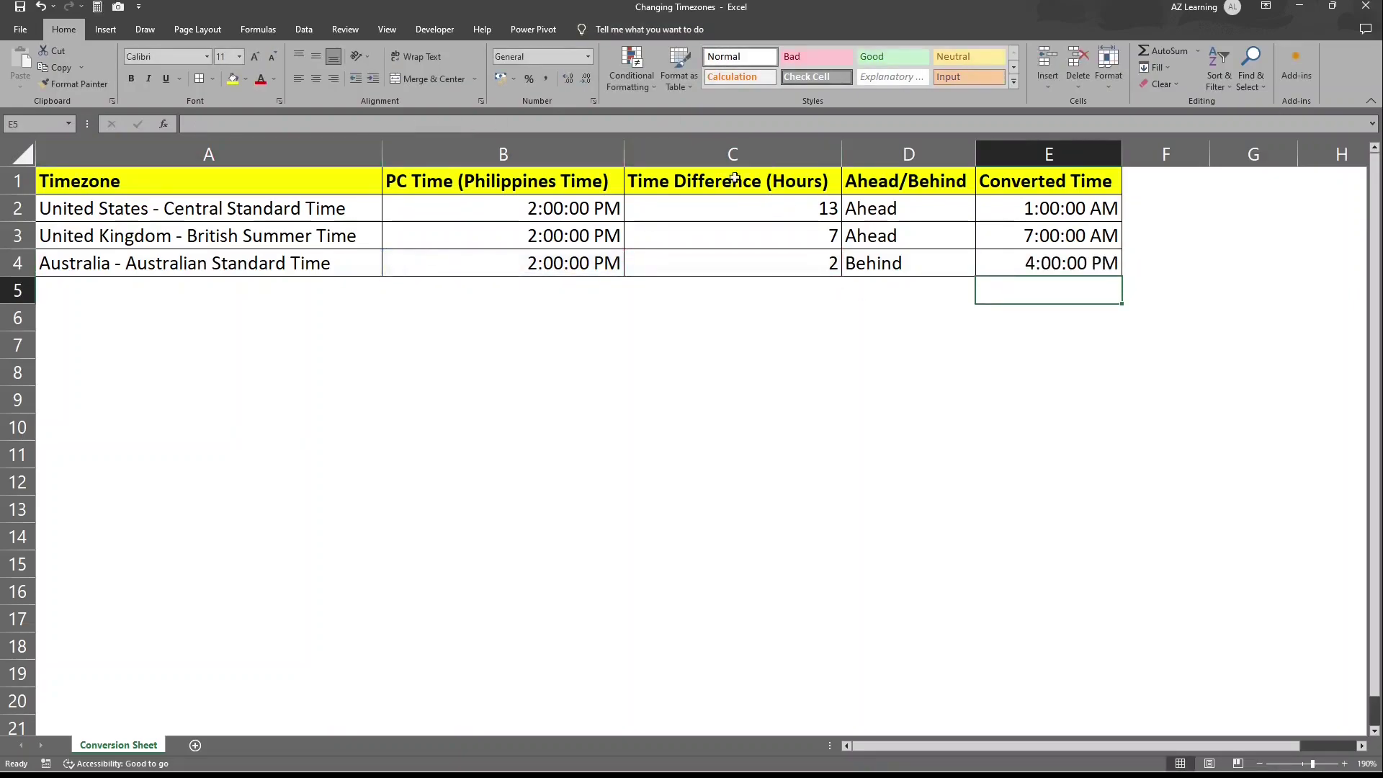